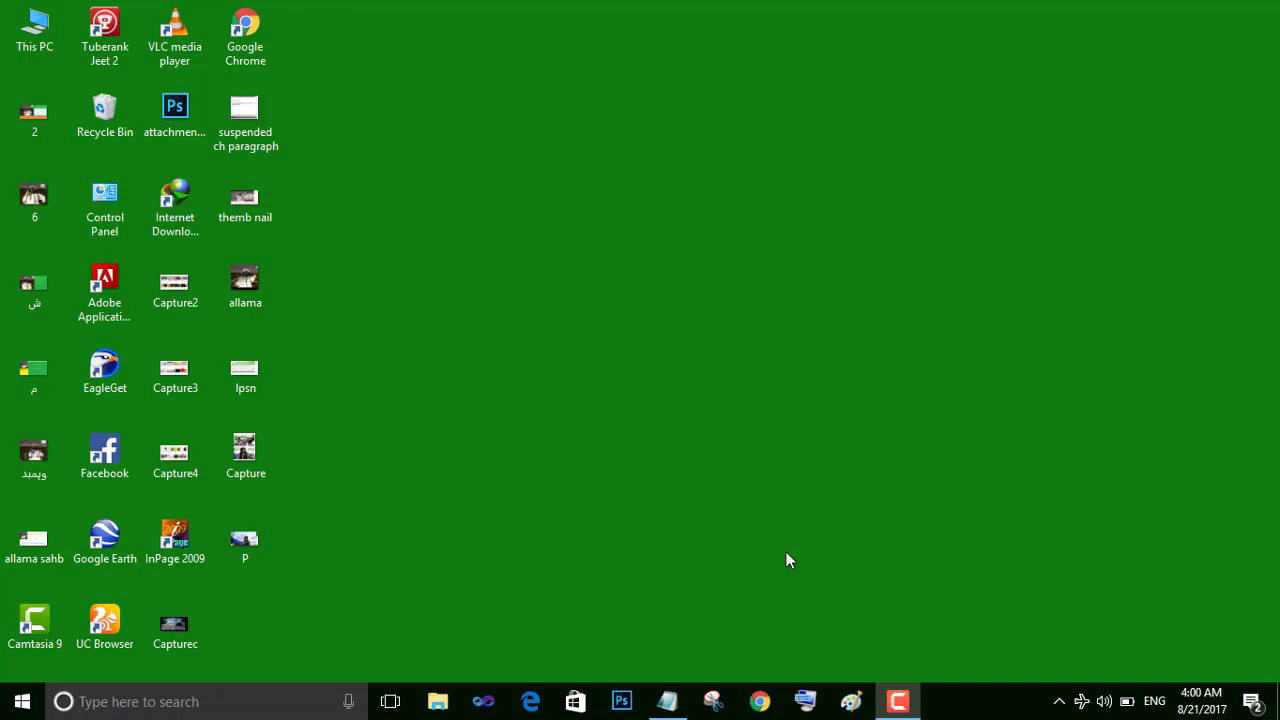
- Launch Camtasia, start a new project and add the red speech bubble callout from the Basic style
left_click(16, 635)
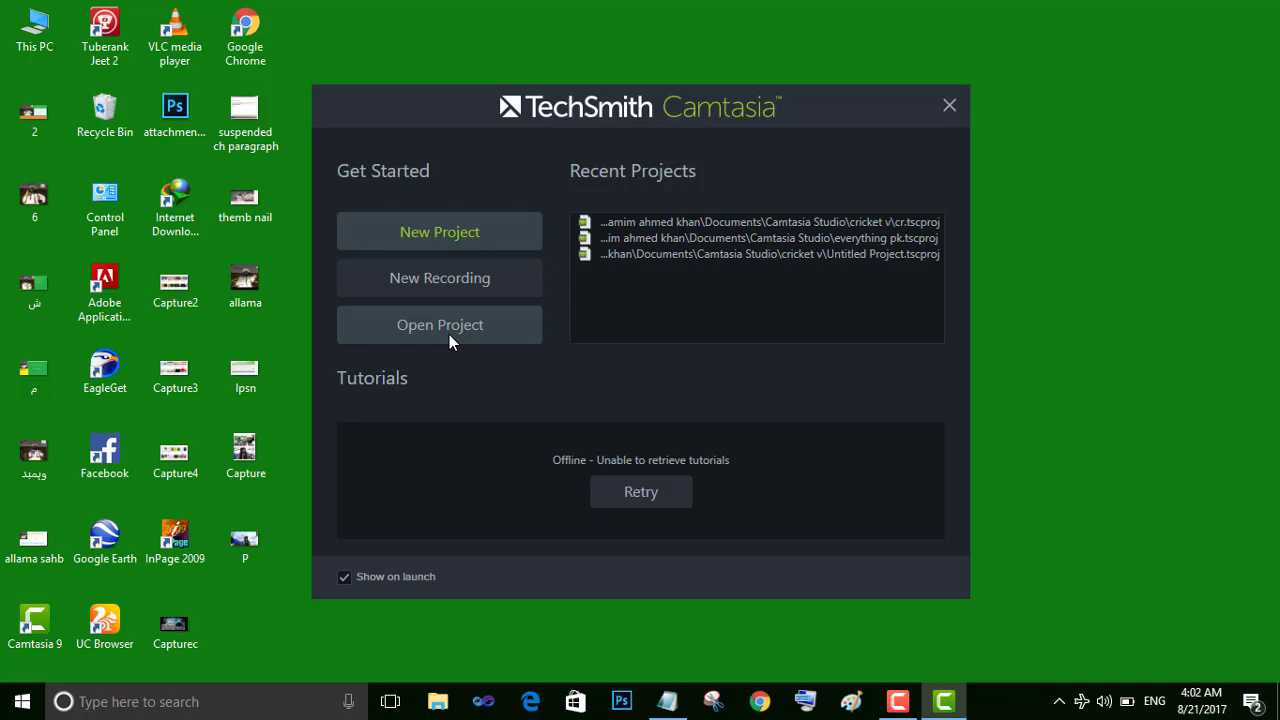
left_click(417, 236)
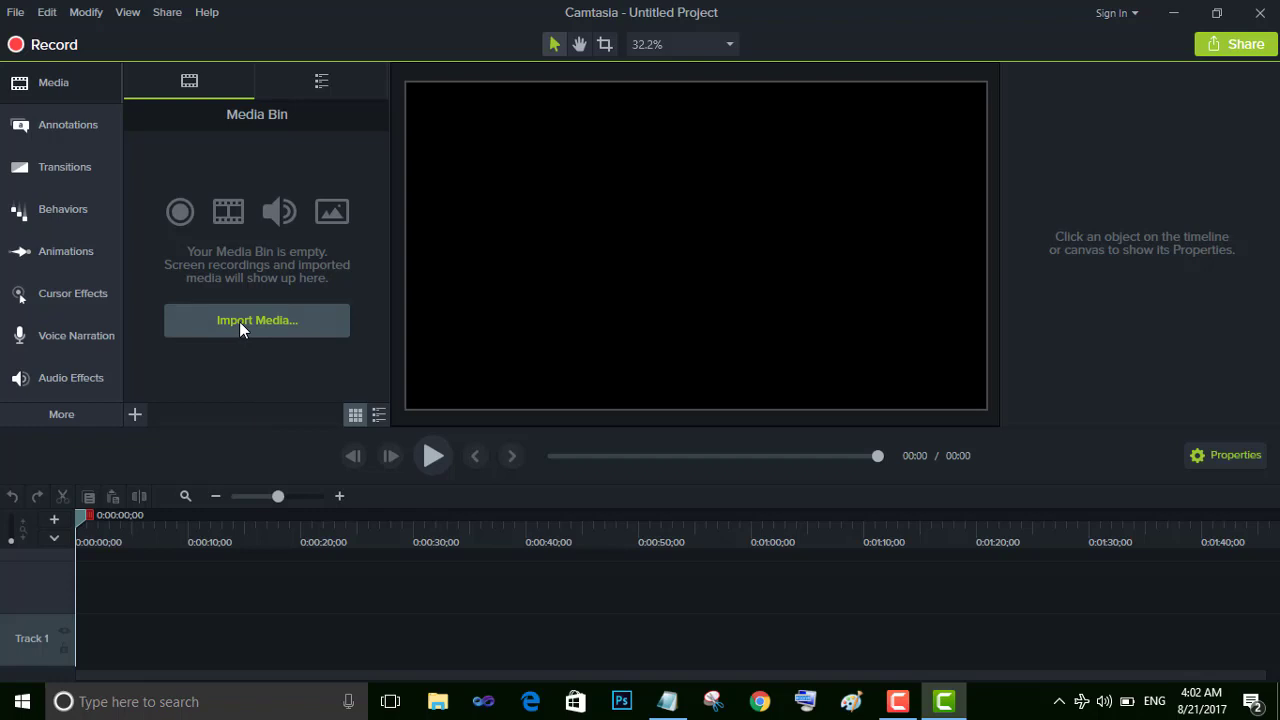
left_click(92, 131)
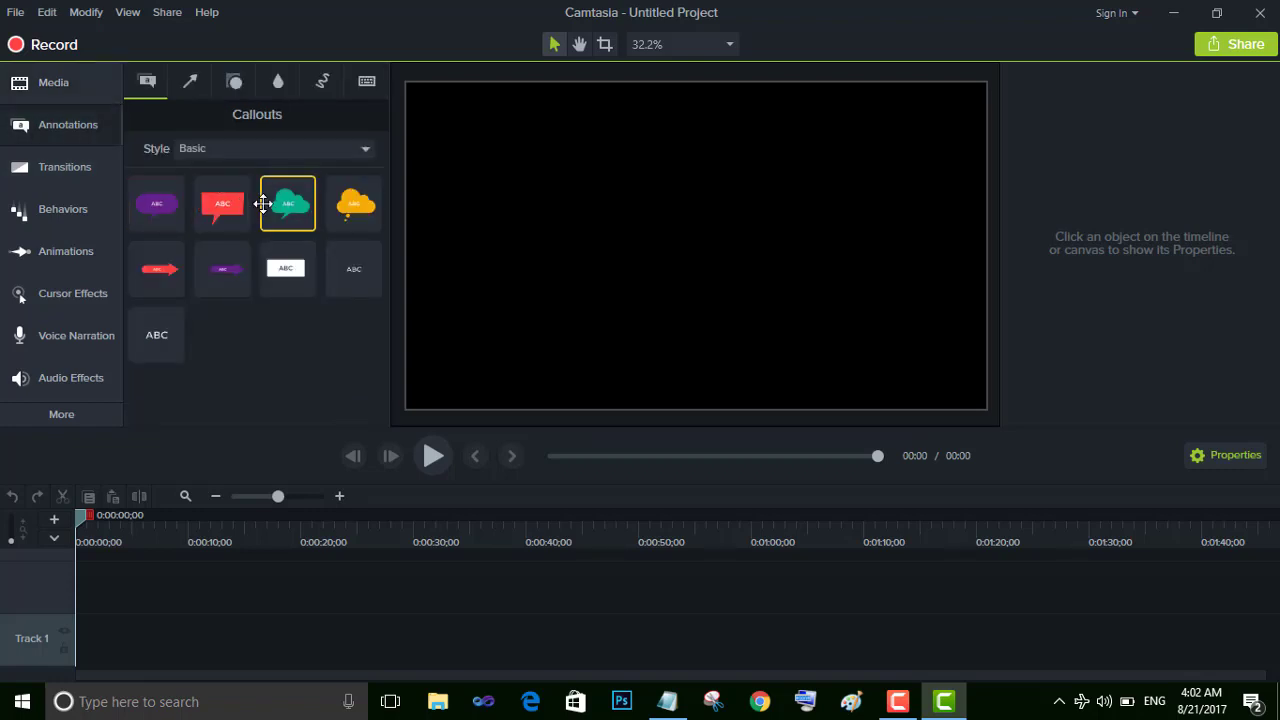
double_click(206, 205)
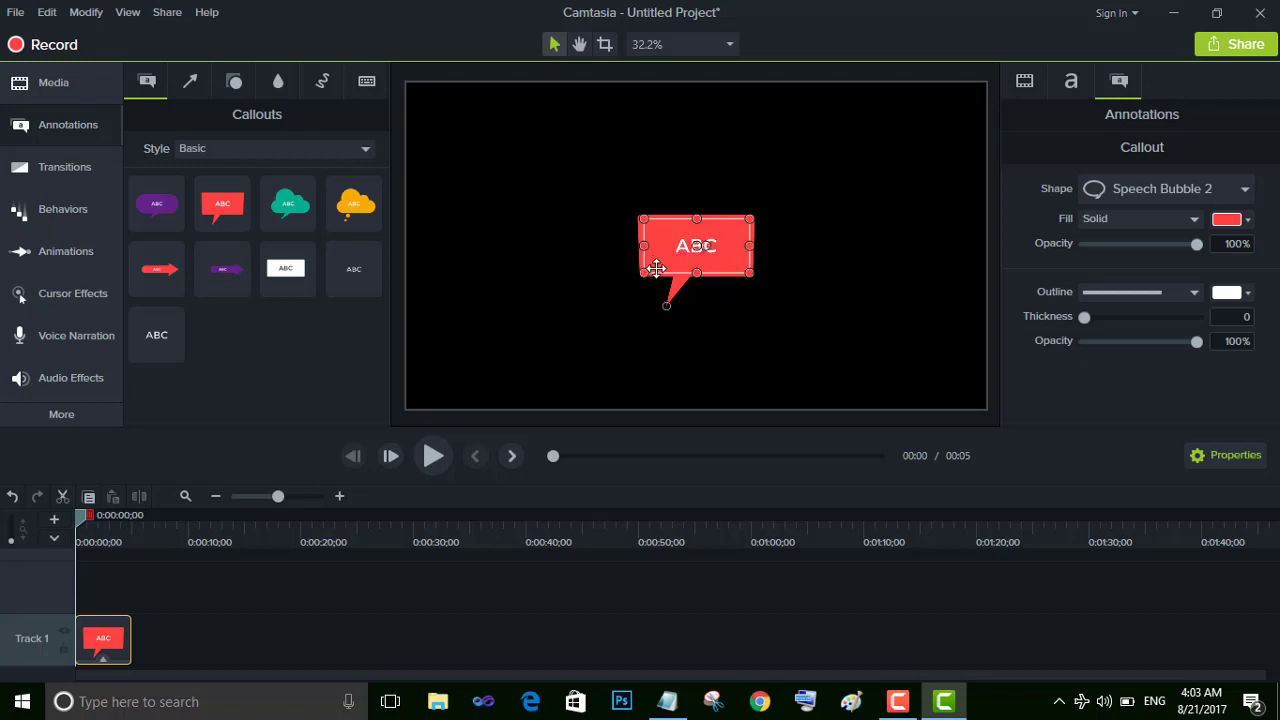
- List the callouts of all styles and look through the available transitions and behaviors
left_click(362, 153)
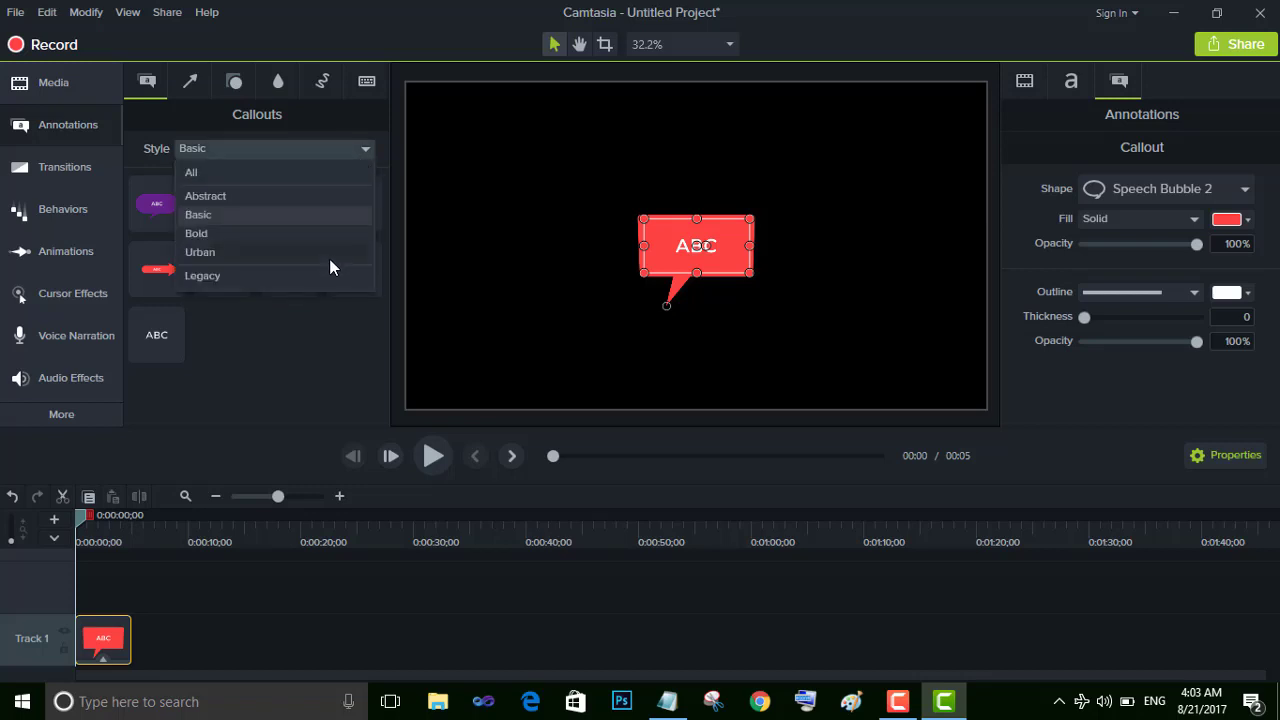
left_click(307, 173)
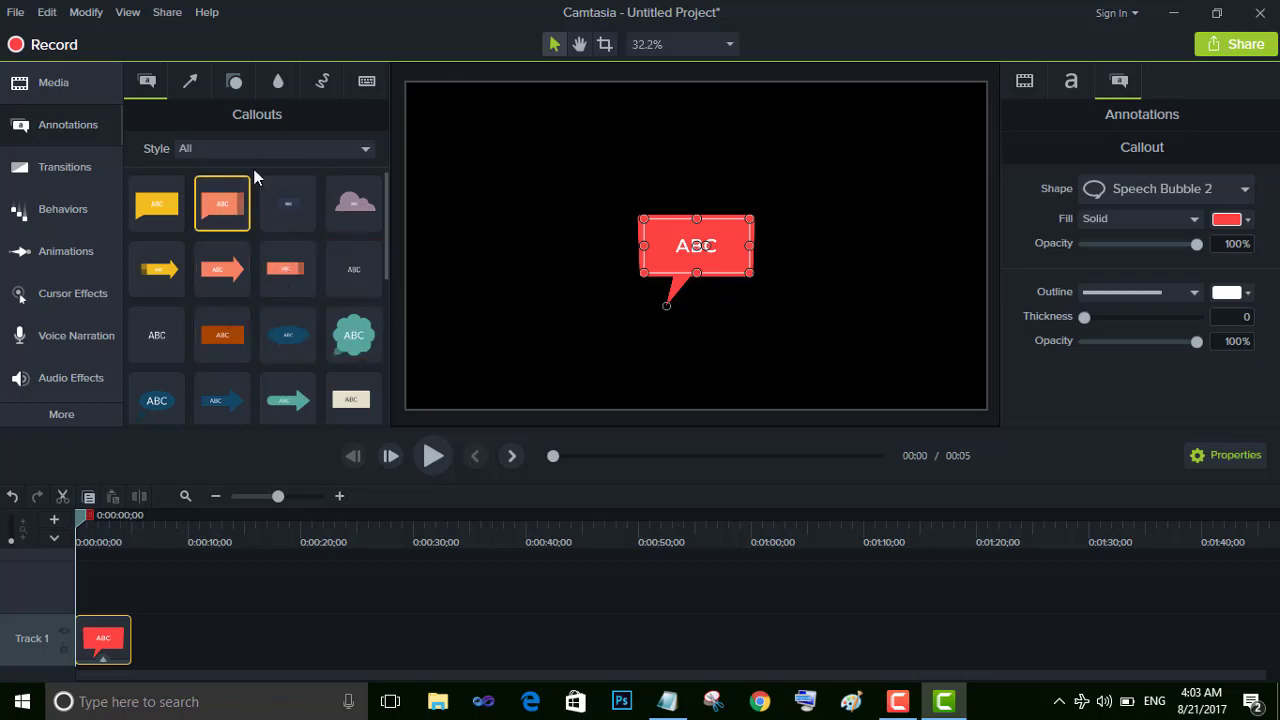
left_click(68, 170)
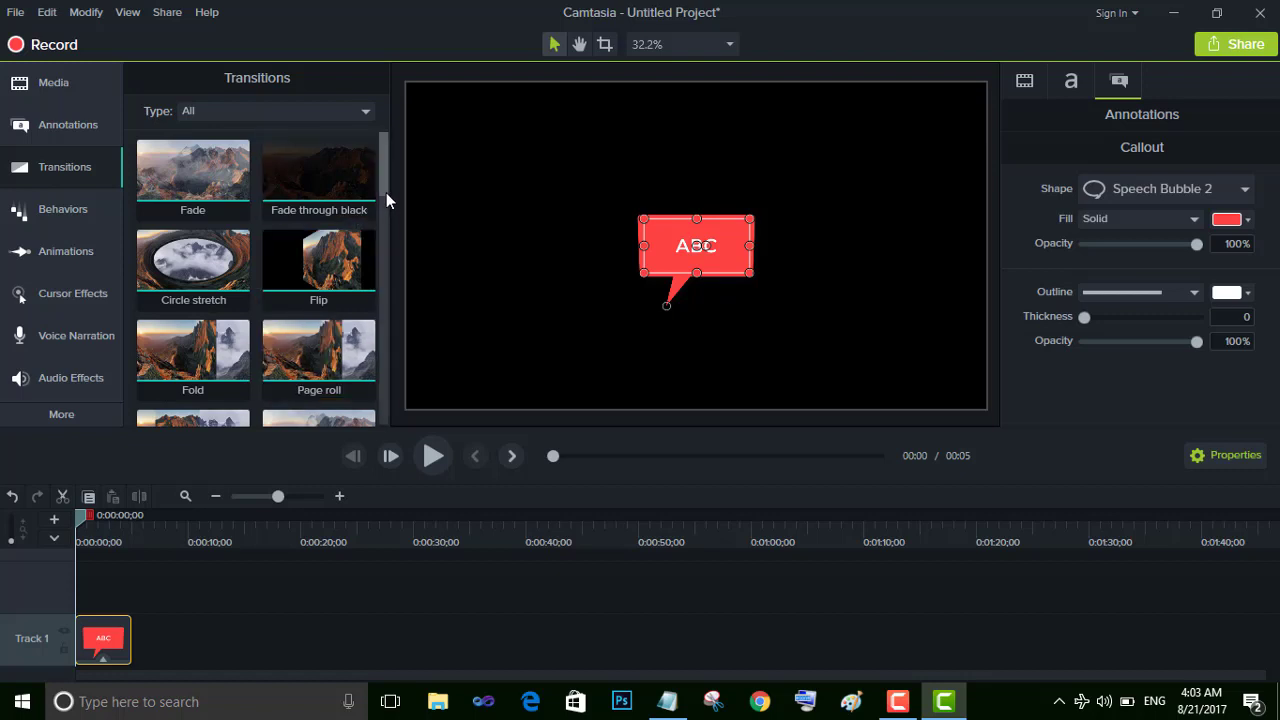
left_click_drag(386, 192, 391, 254)
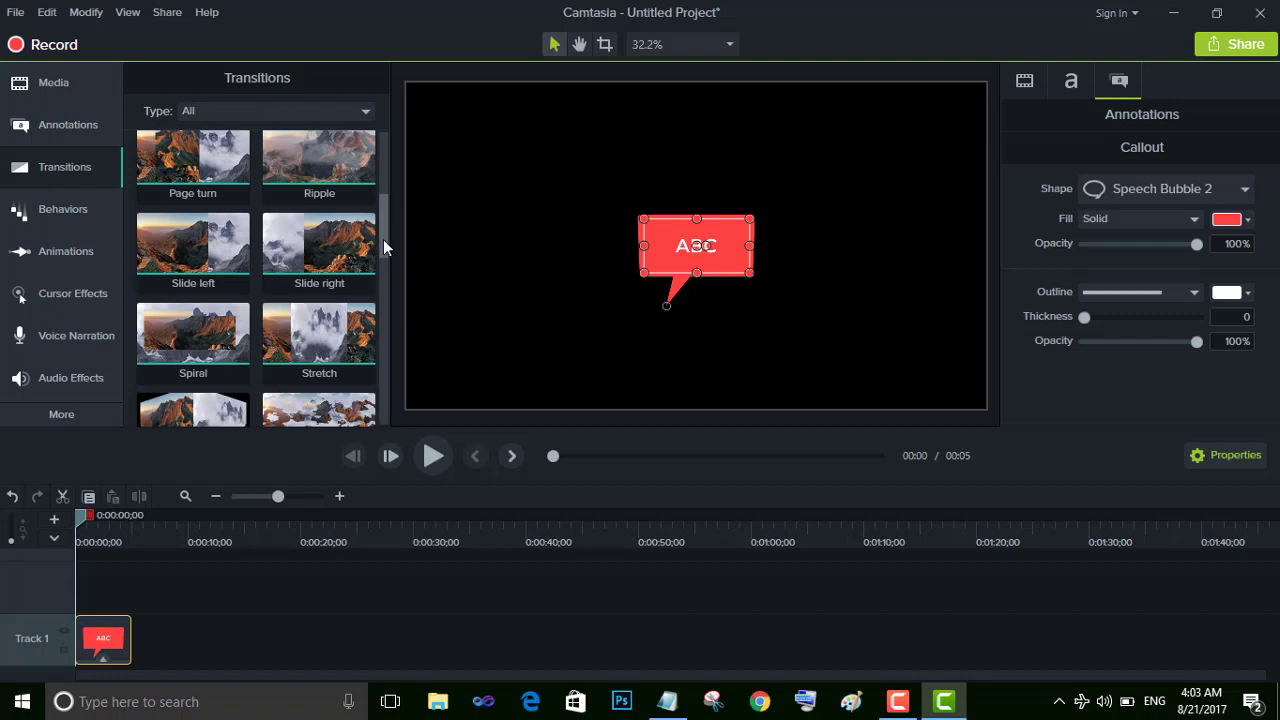
left_click_drag(383, 239, 371, 329)
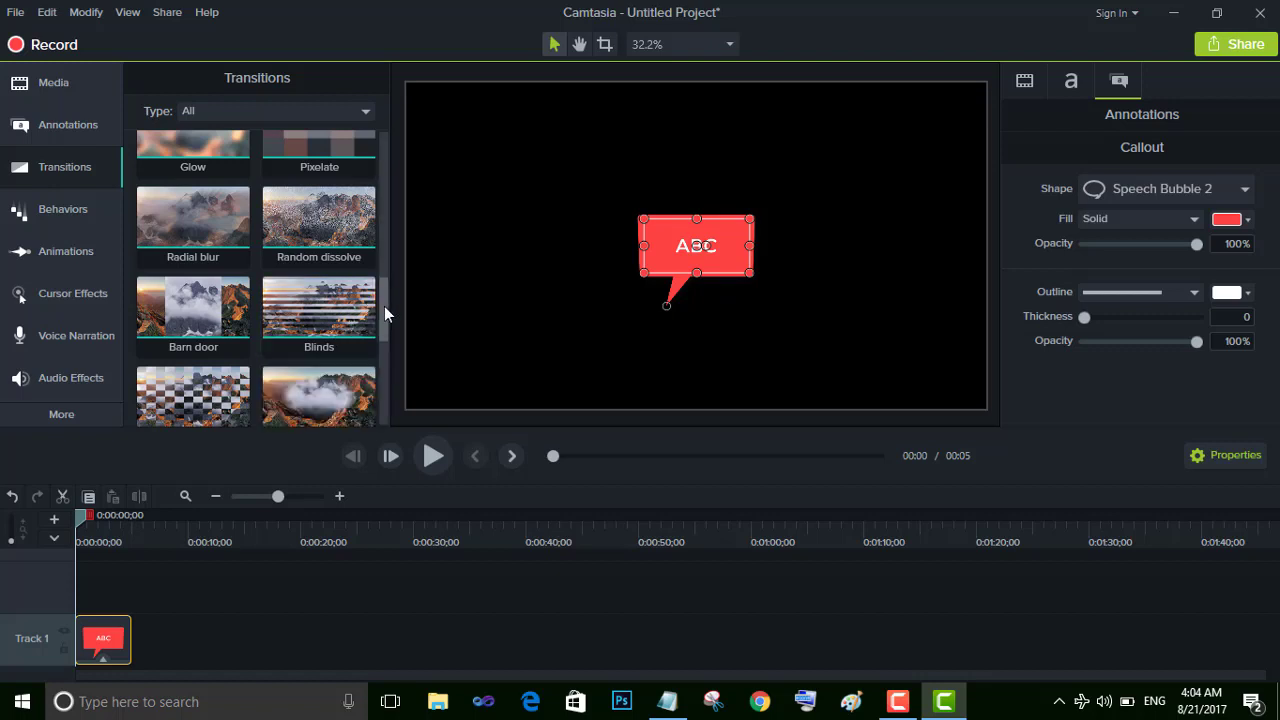
left_click_drag(384, 305, 379, 214)
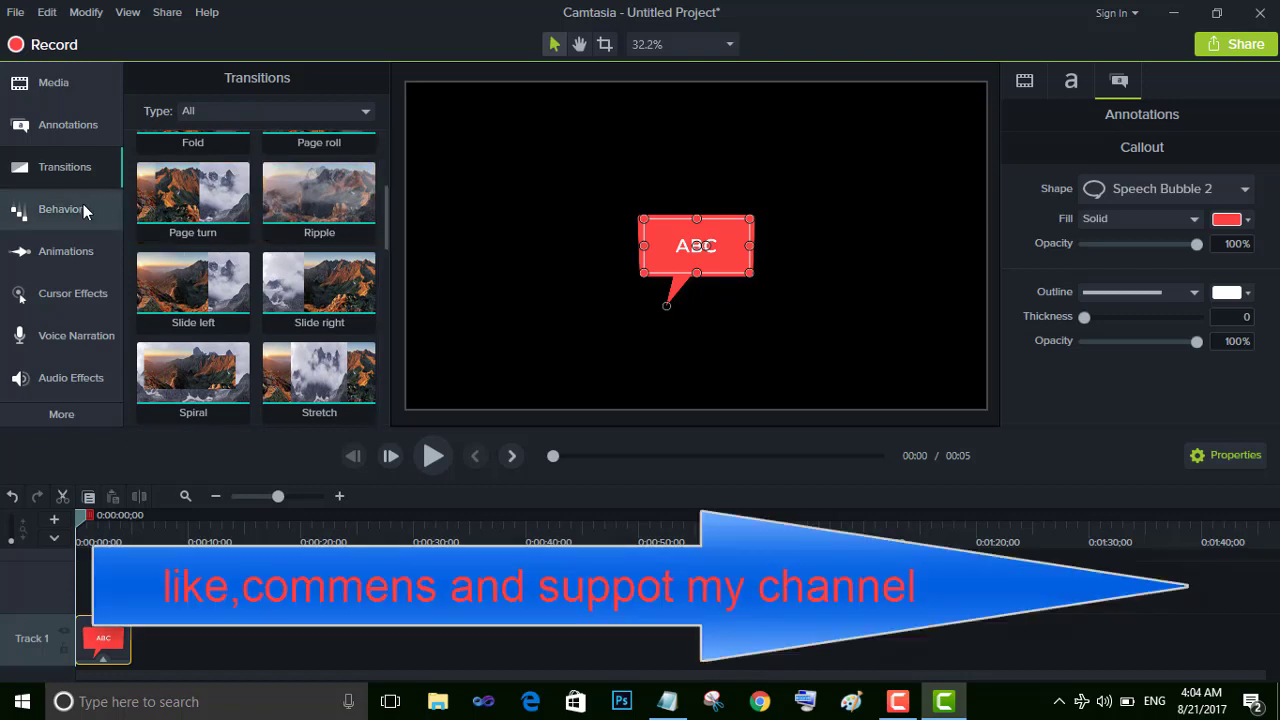
left_click(84, 207)
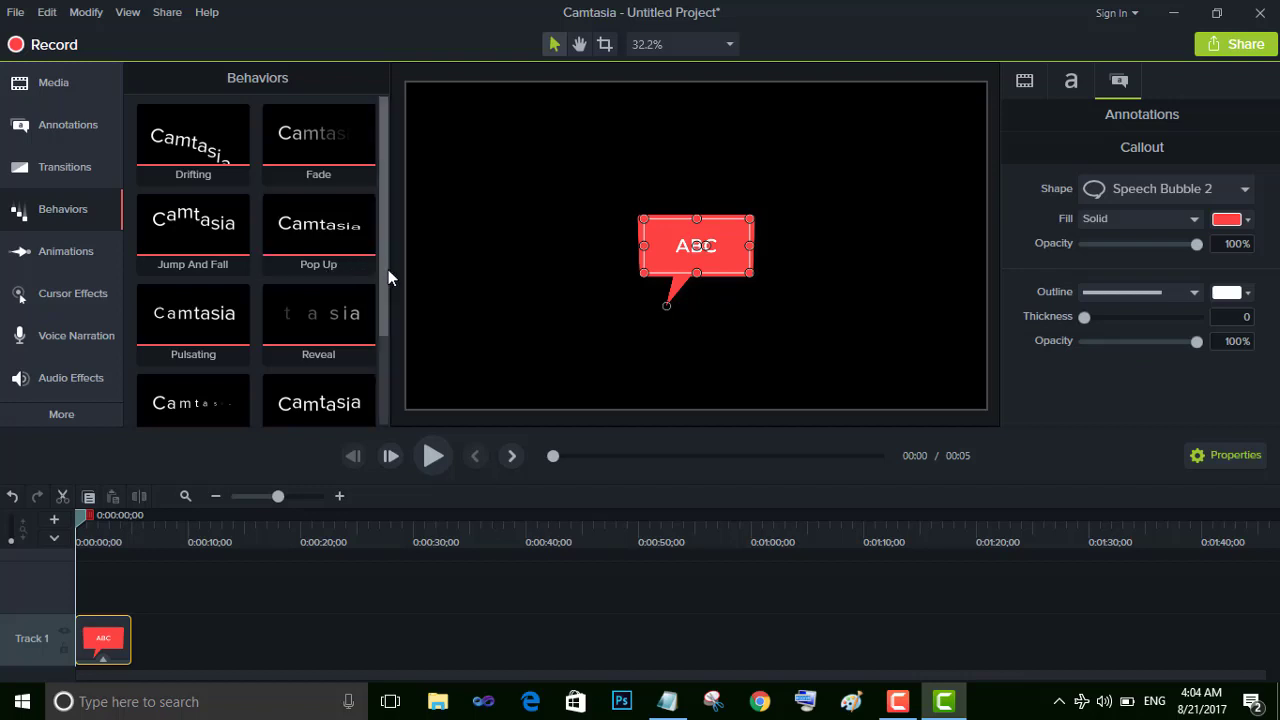
left_click_drag(388, 269, 368, 375)
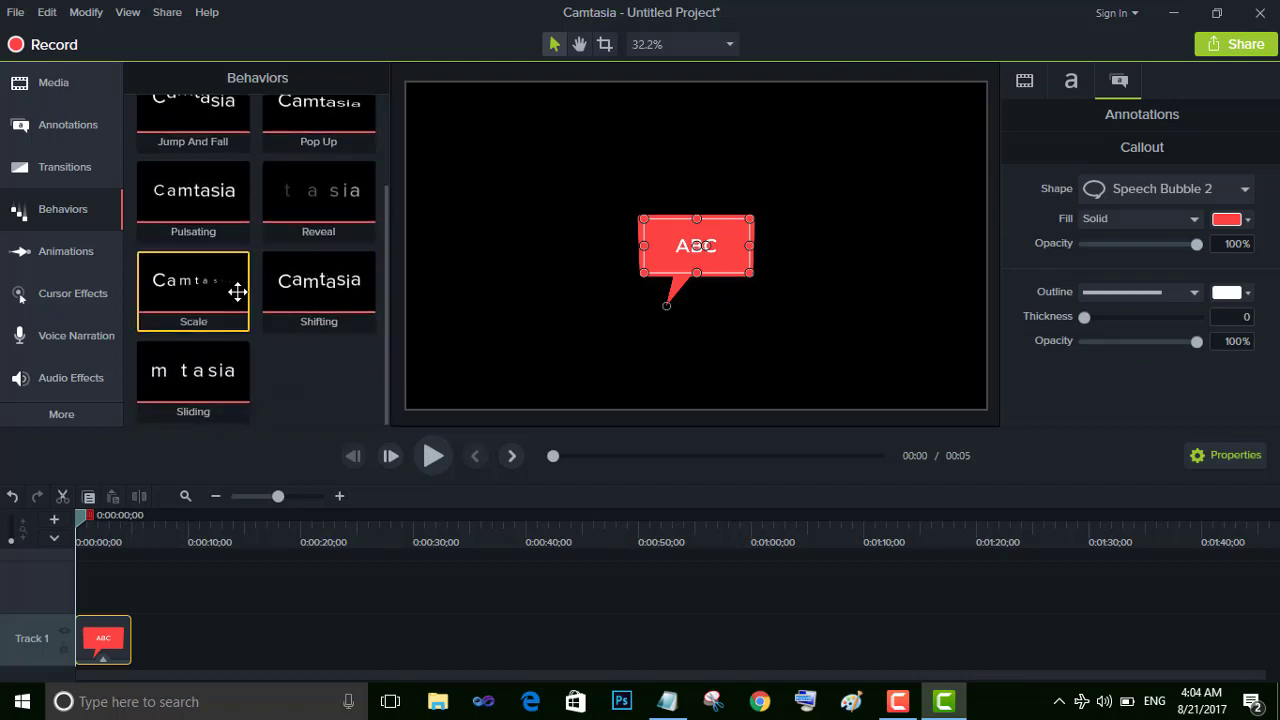
- Add a zoom animation at the start of the timeline that scales the speech bubble callout to fit the canvas
left_click(97, 255)
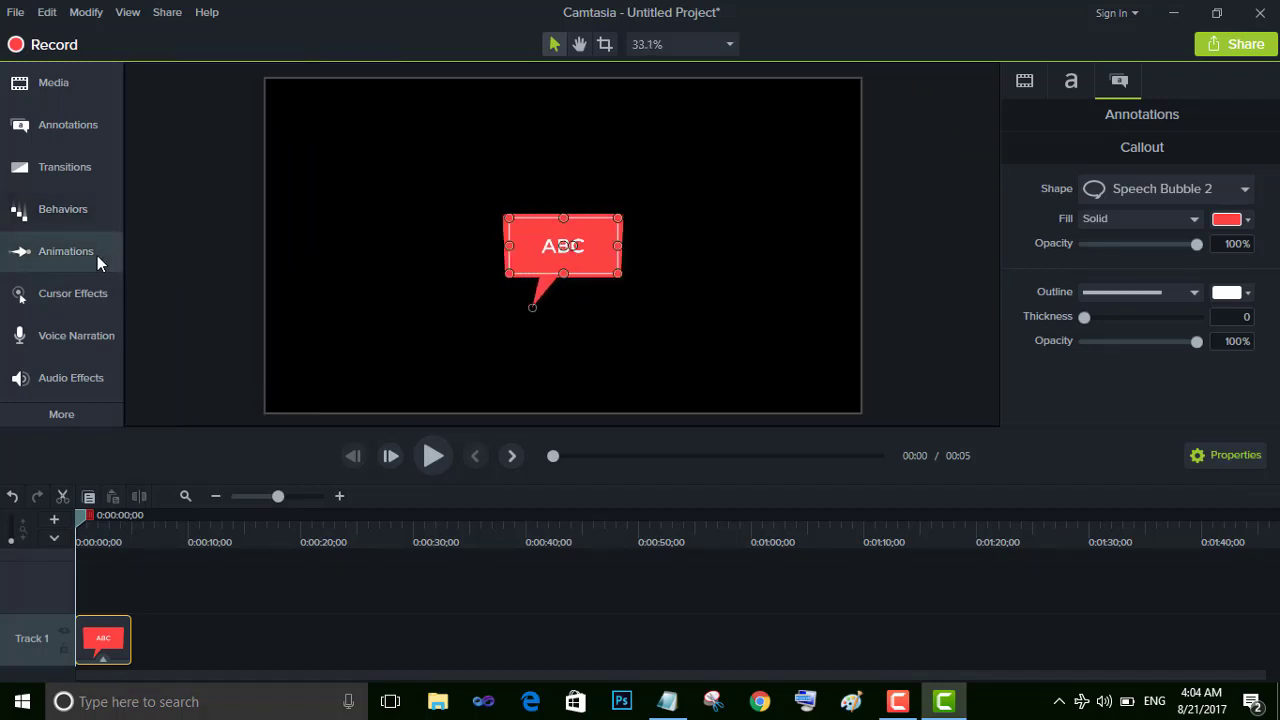
left_click(97, 255)
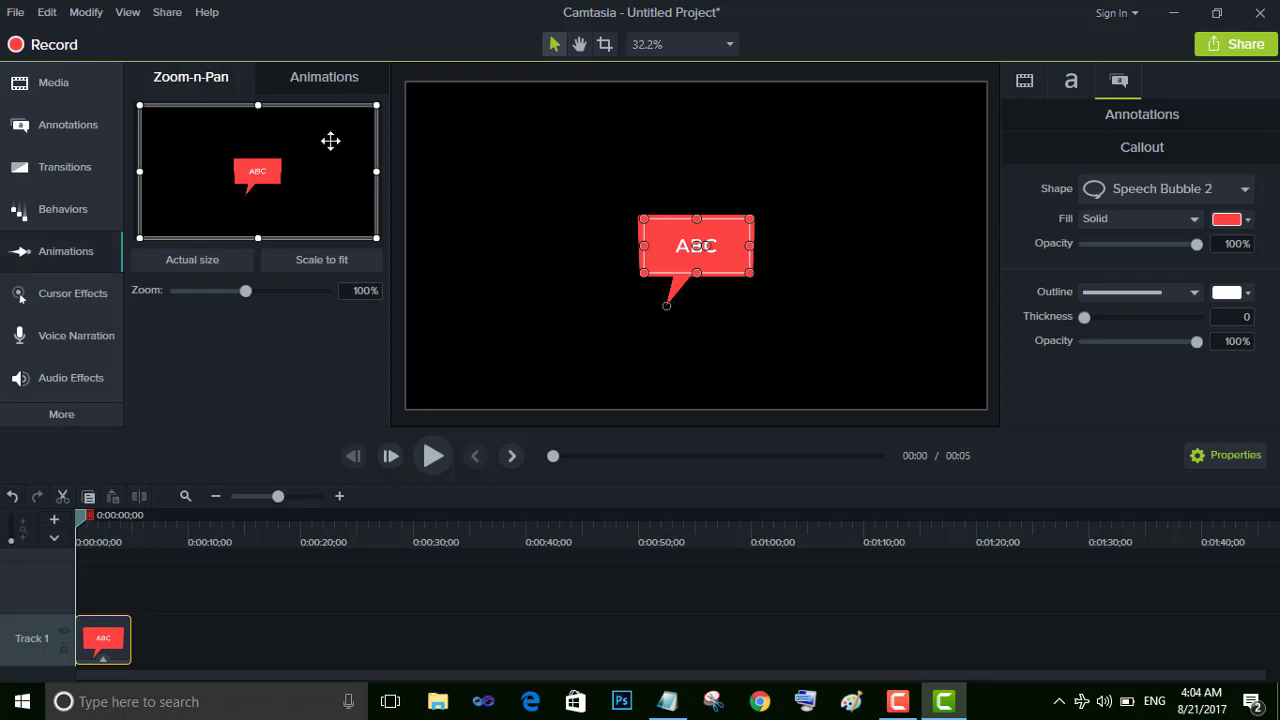
left_click(225, 258)
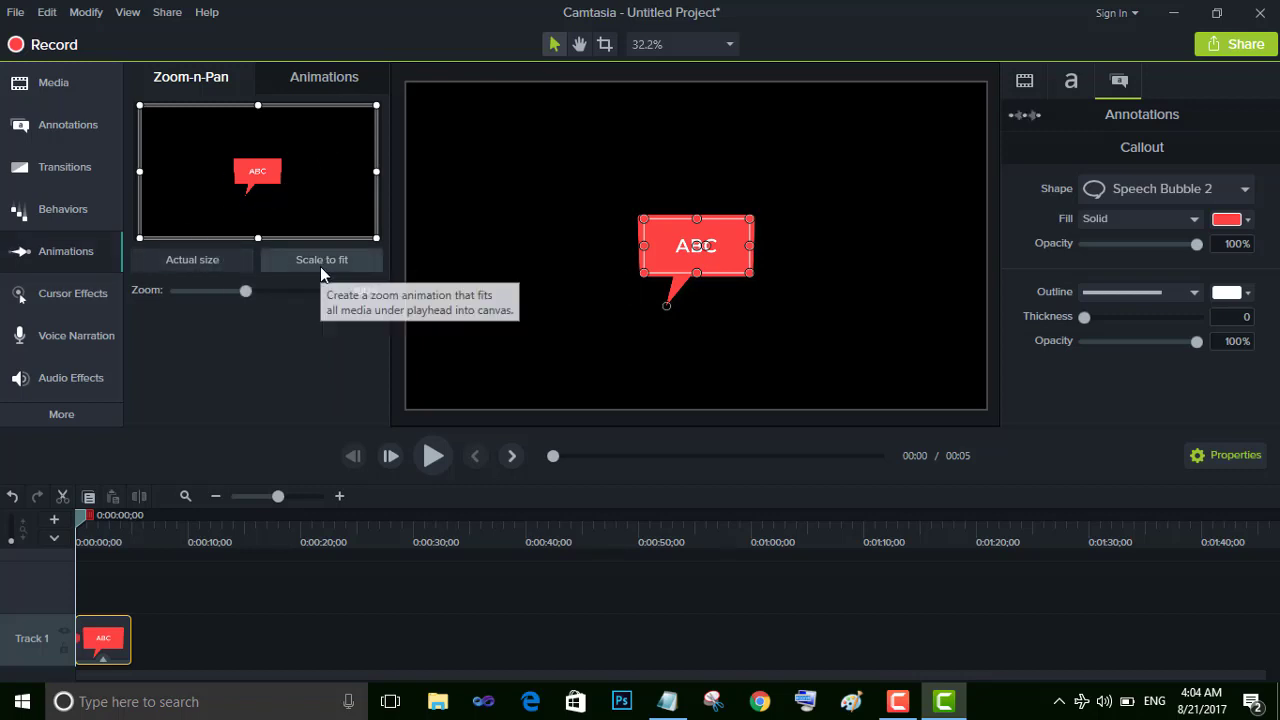
left_click(320, 266)
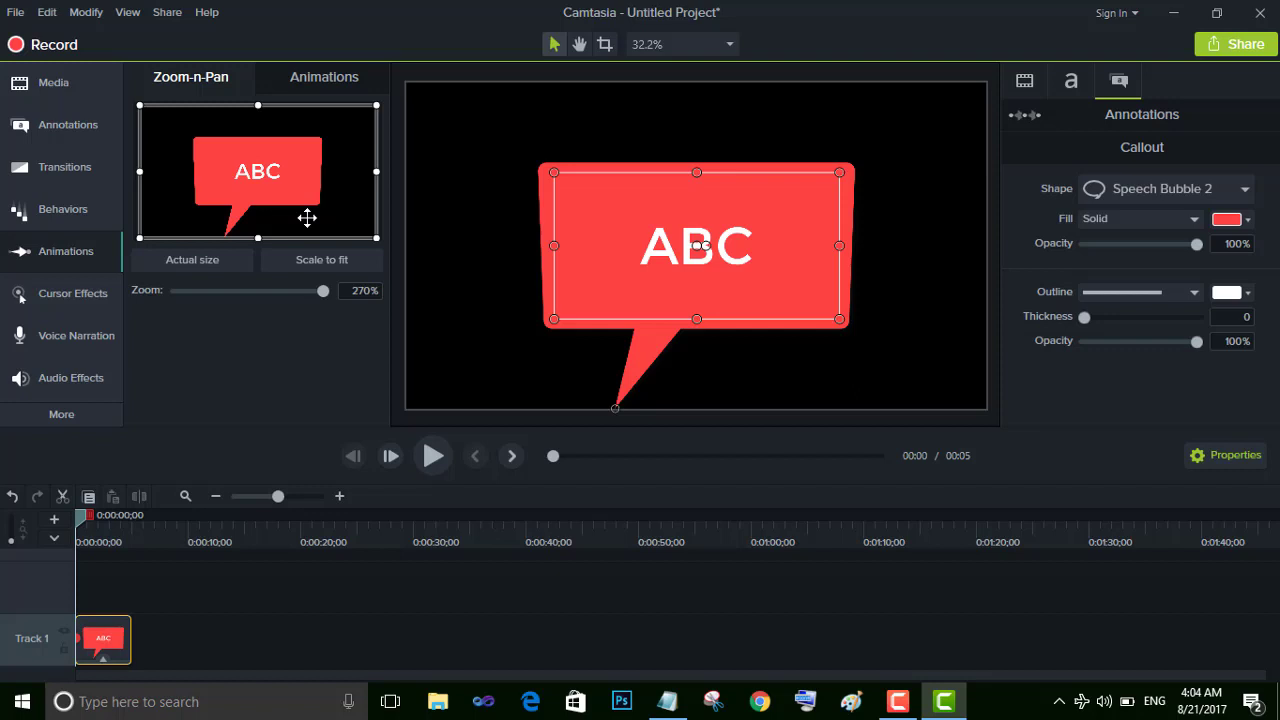
- Look through the cursor effects, voice narration, audio effects and the additional tool categories
left_click(99, 300)
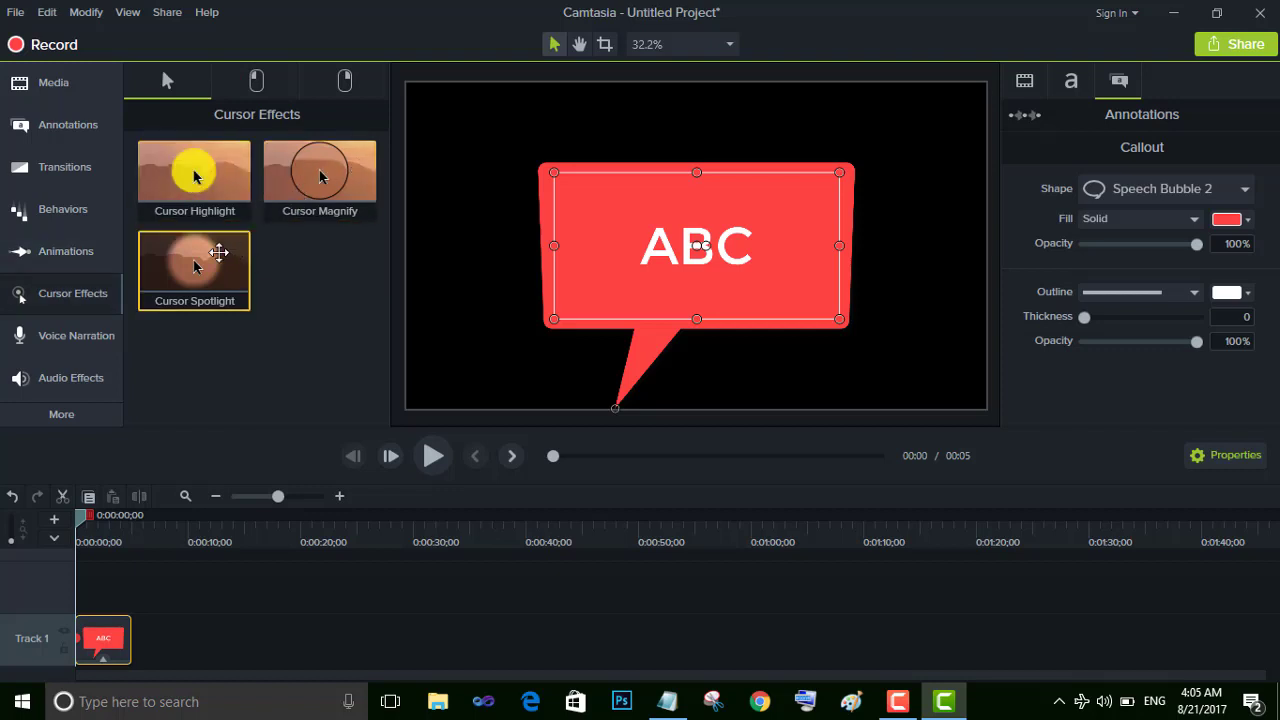
left_click(100, 337)
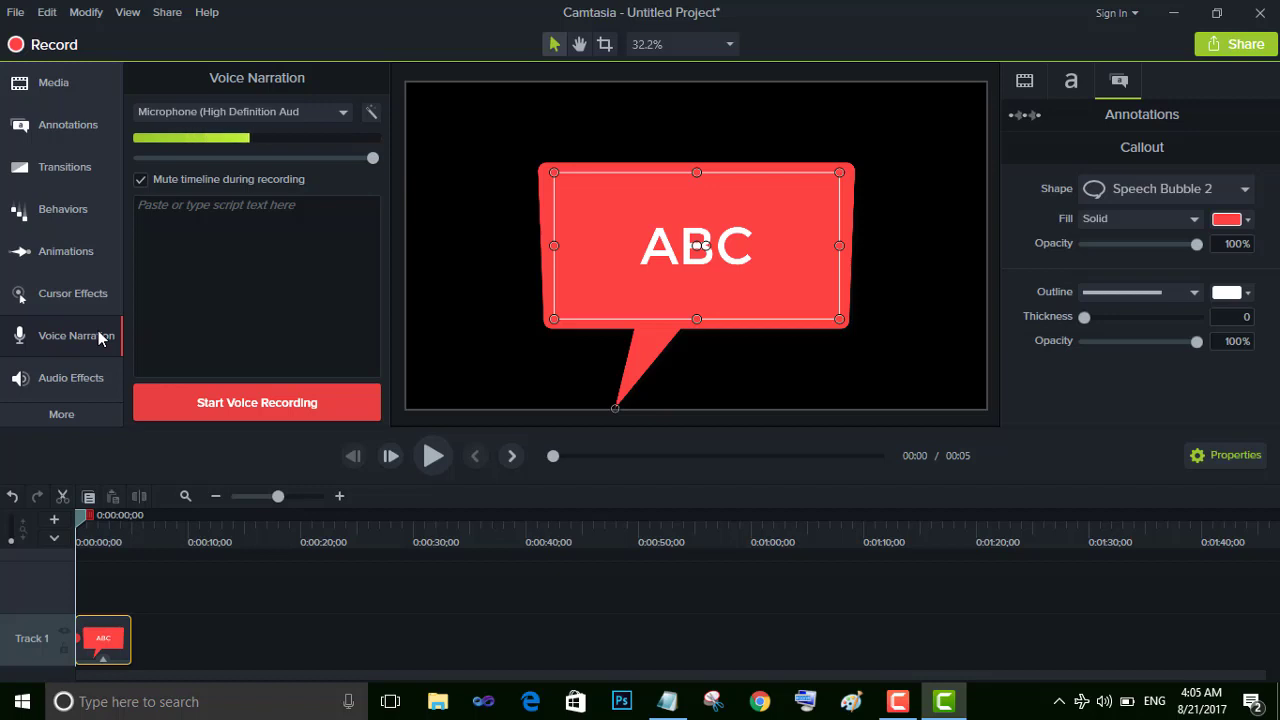
left_click(74, 383)
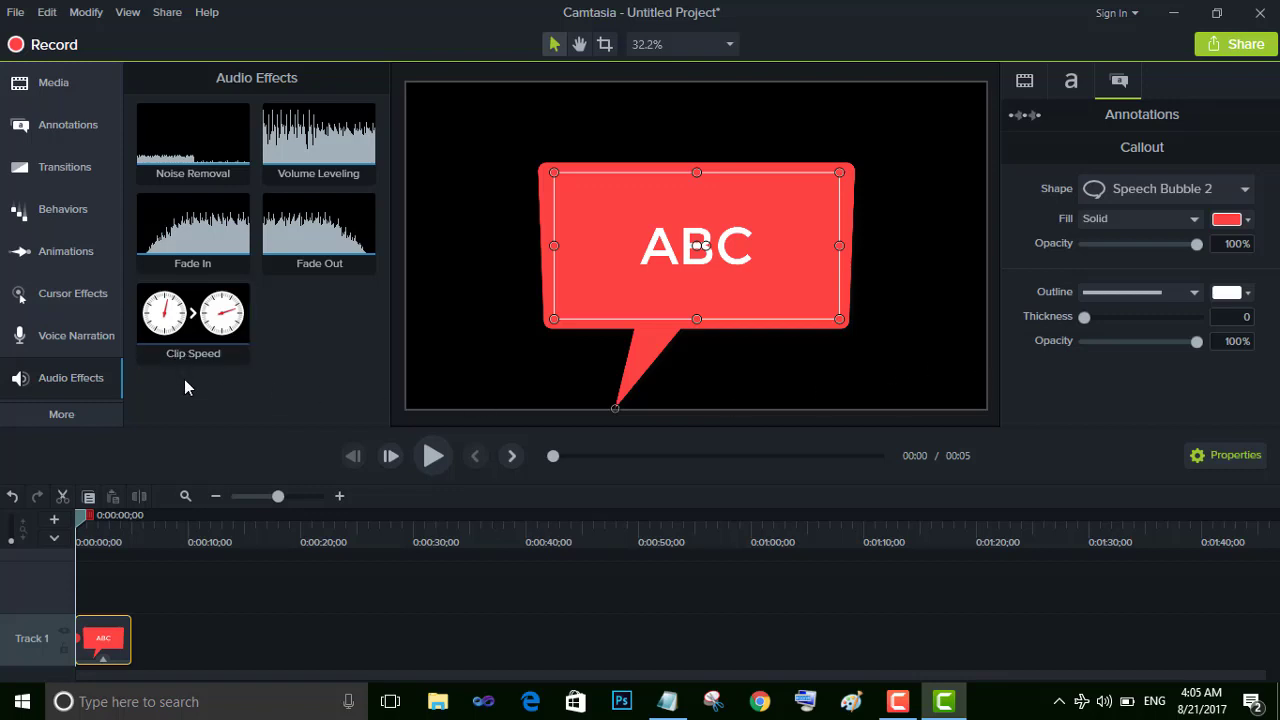
left_click(54, 412)
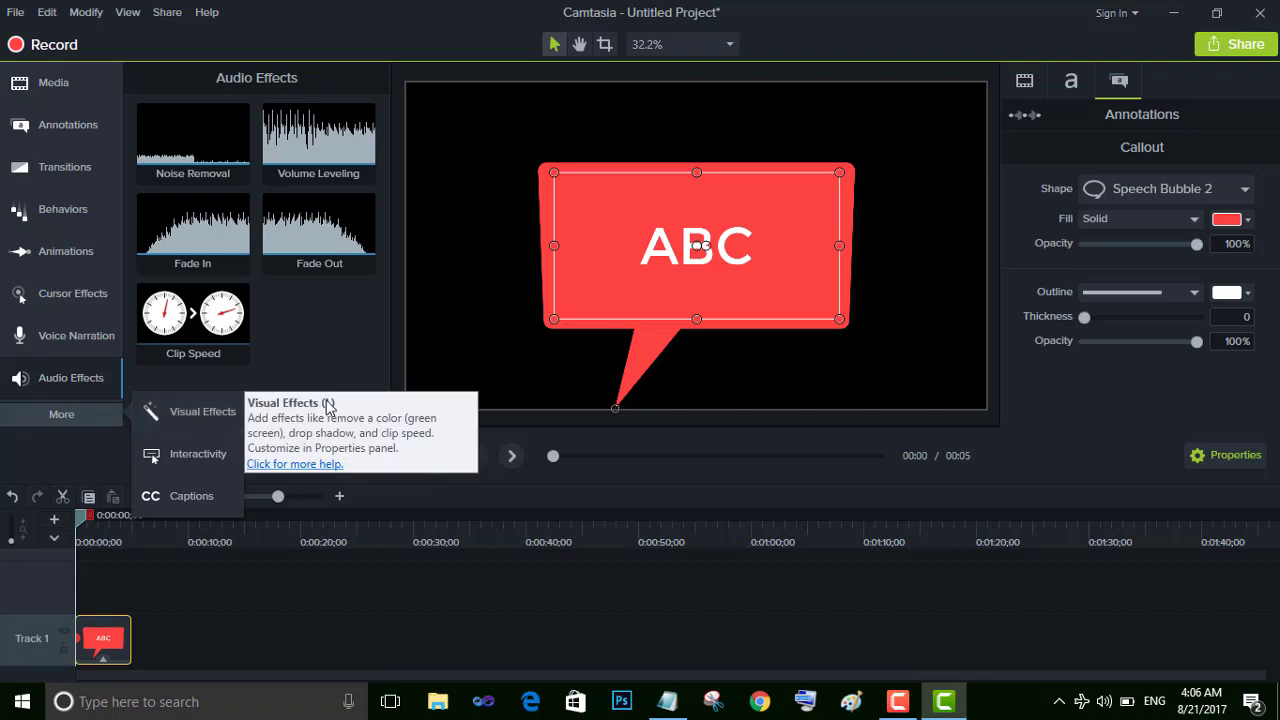
left_click(315, 340)
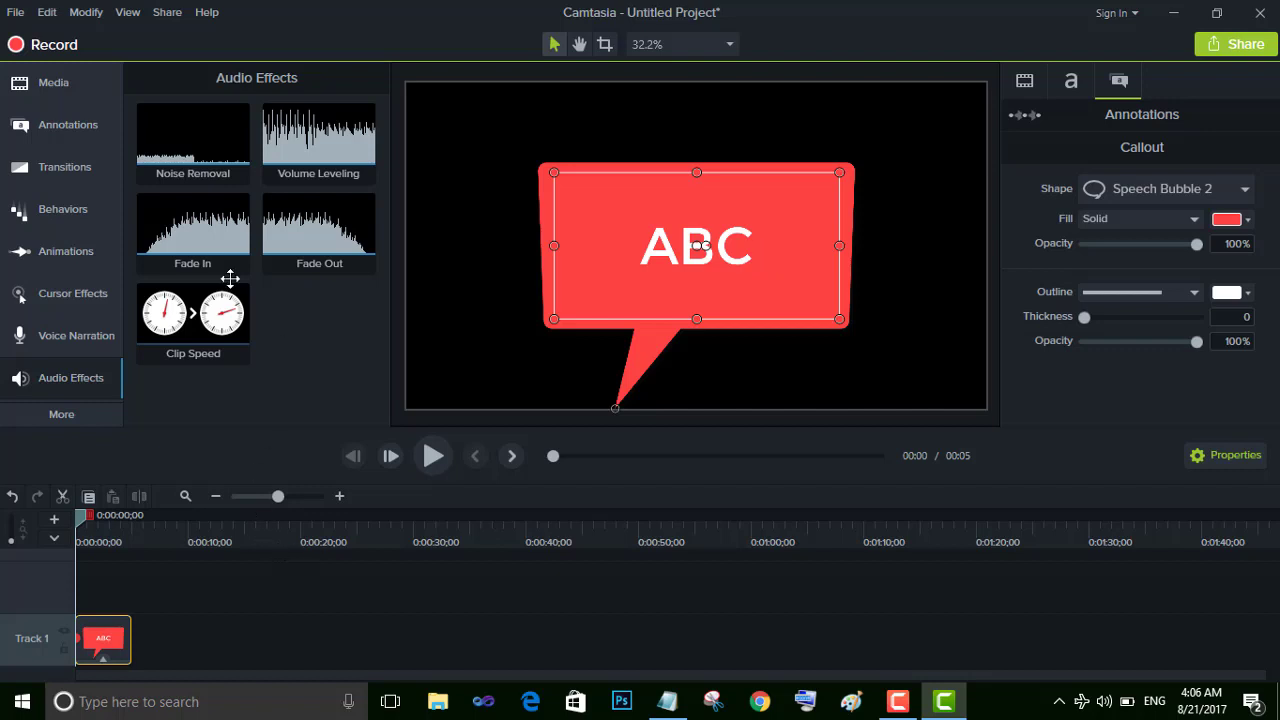
- Import the video "download (2)" from the "funny video" folder on the F: drive into the media bin
left_click(74, 86)
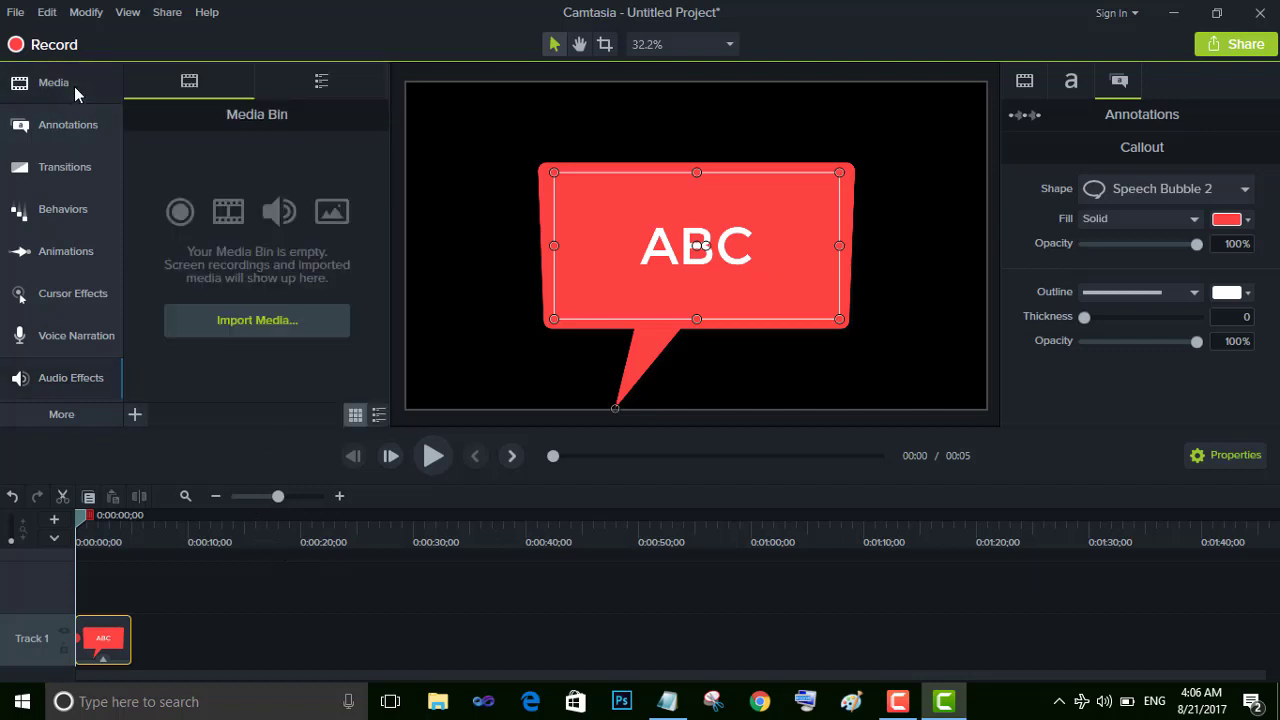
left_click(245, 324)
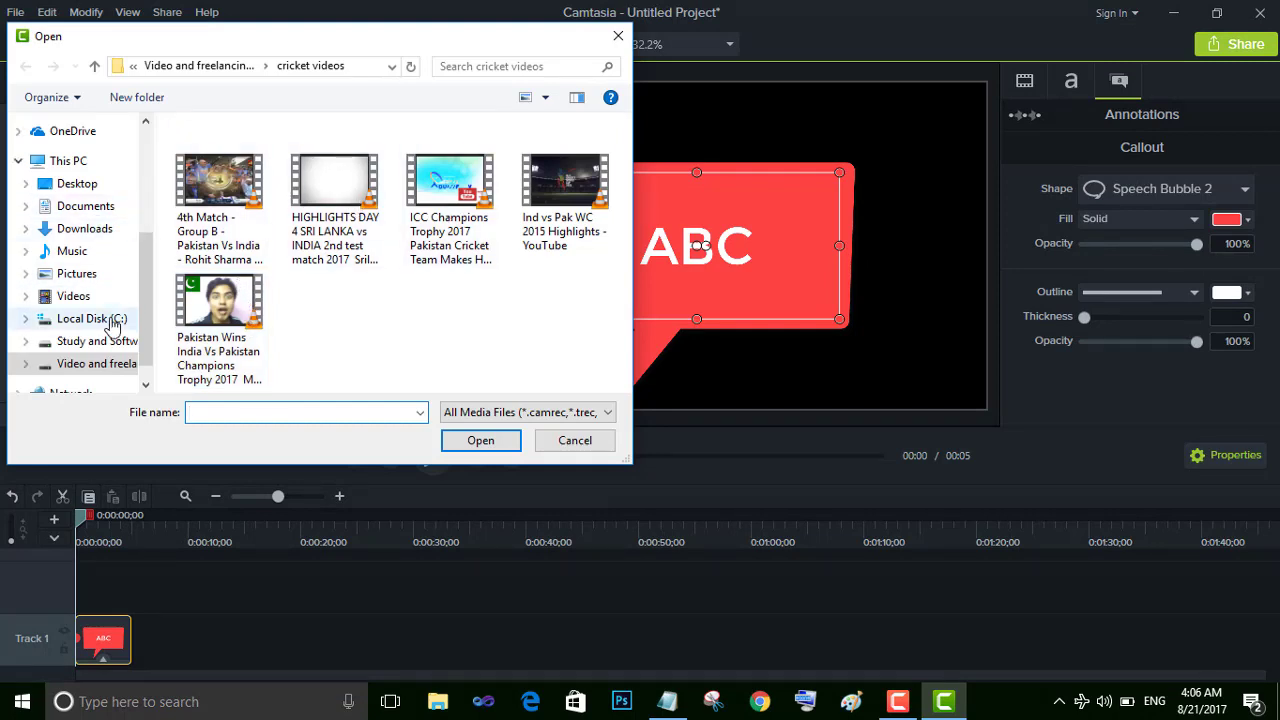
left_click(114, 363)
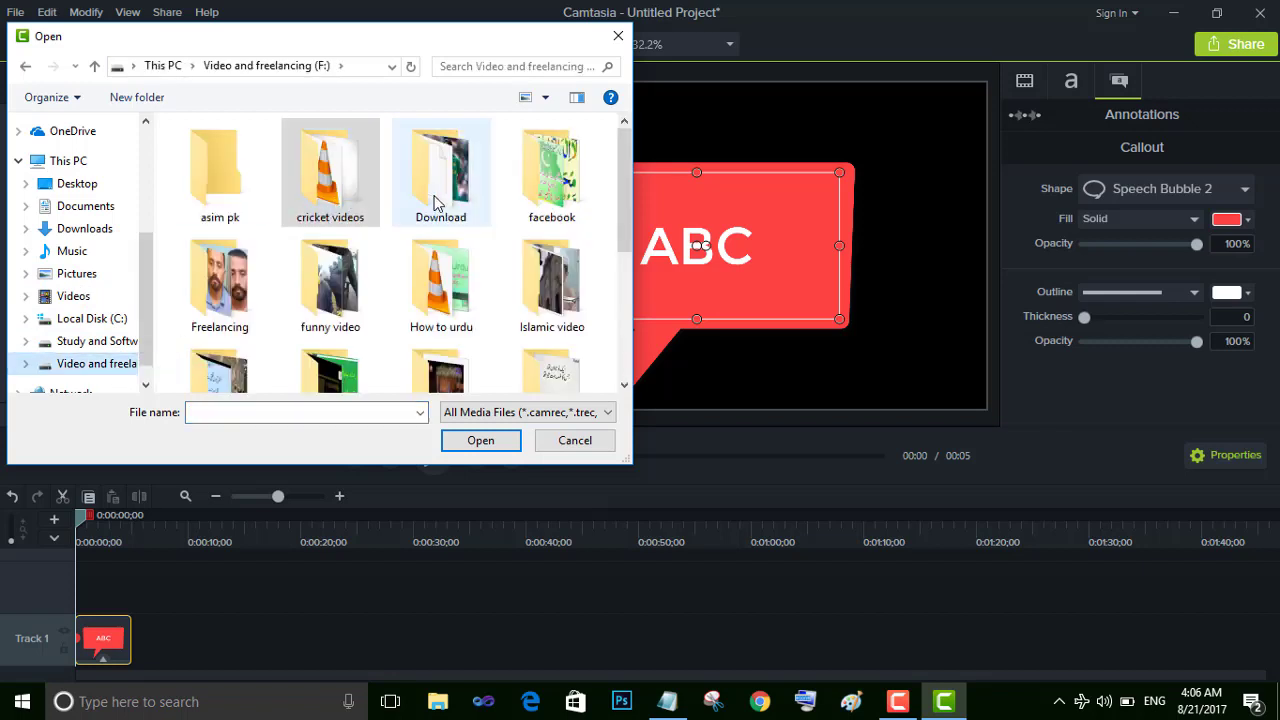
double_click(330, 285)
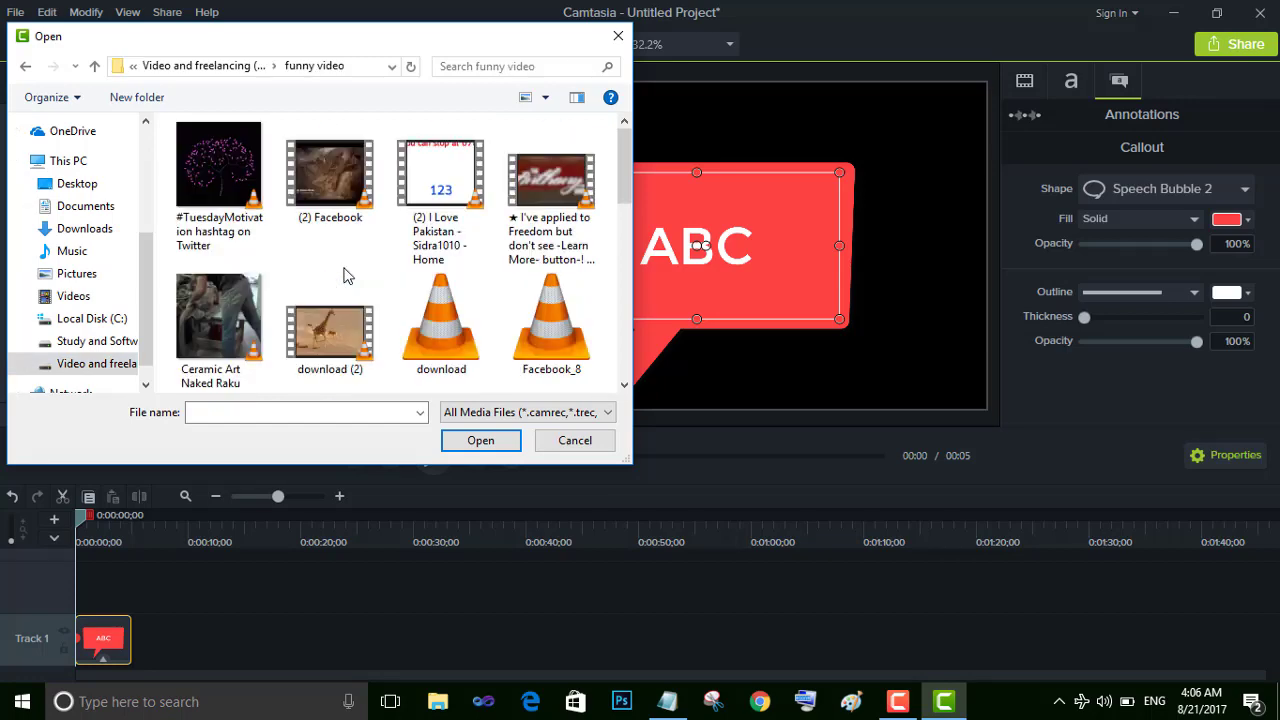
double_click(332, 325)
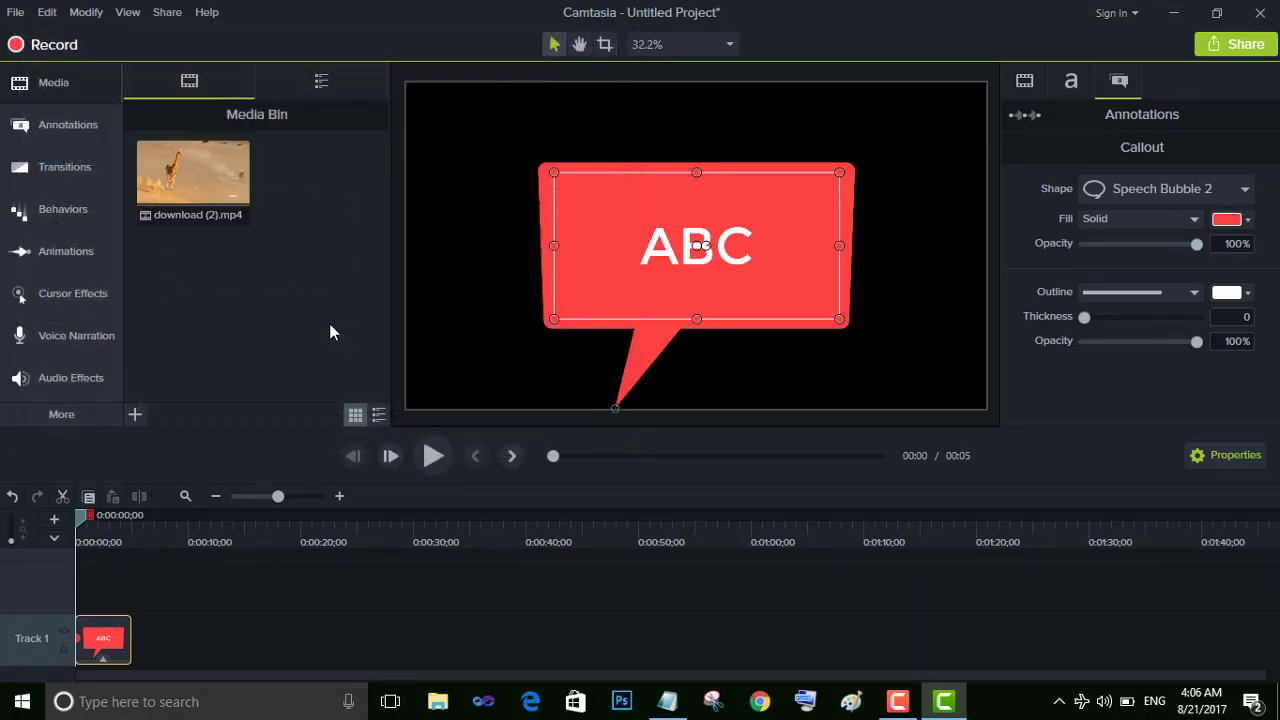
- Place the download (2) clip on Track 1 directly after the speech bubble callout
left_click_drag(219, 180, 266, 600)
left_click_drag(245, 650, 117, 669)
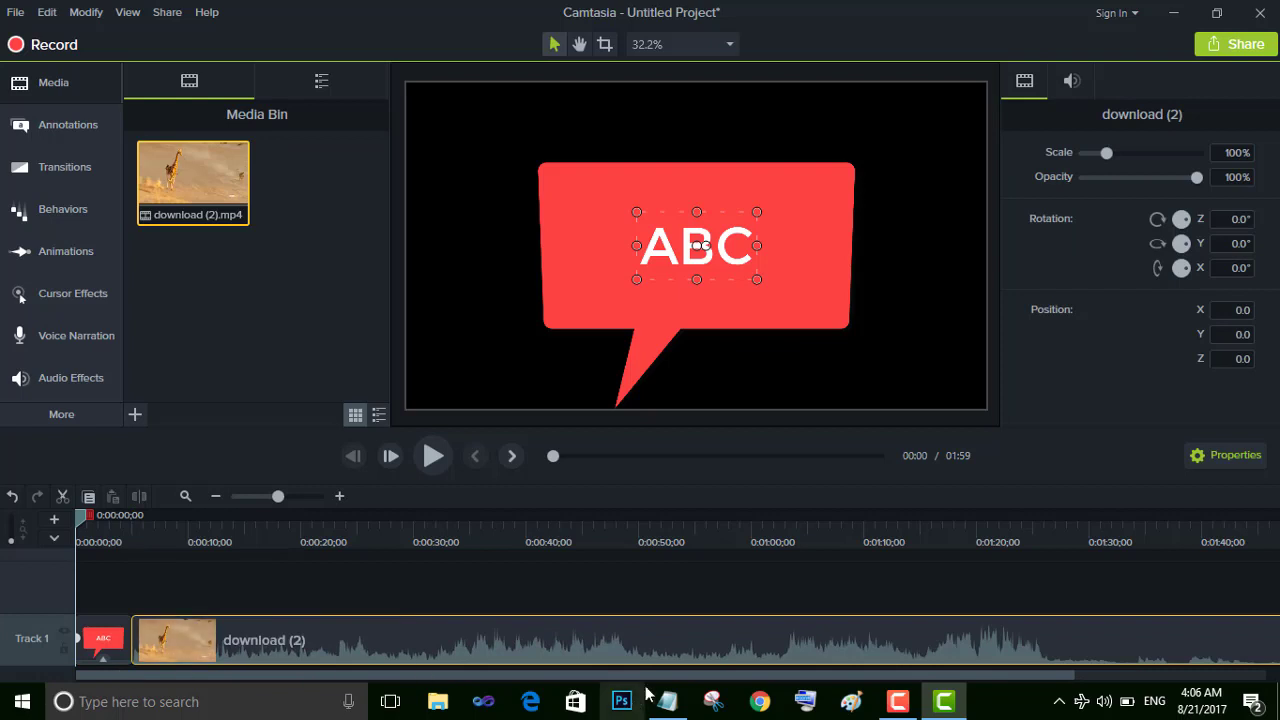
left_click(254, 497)
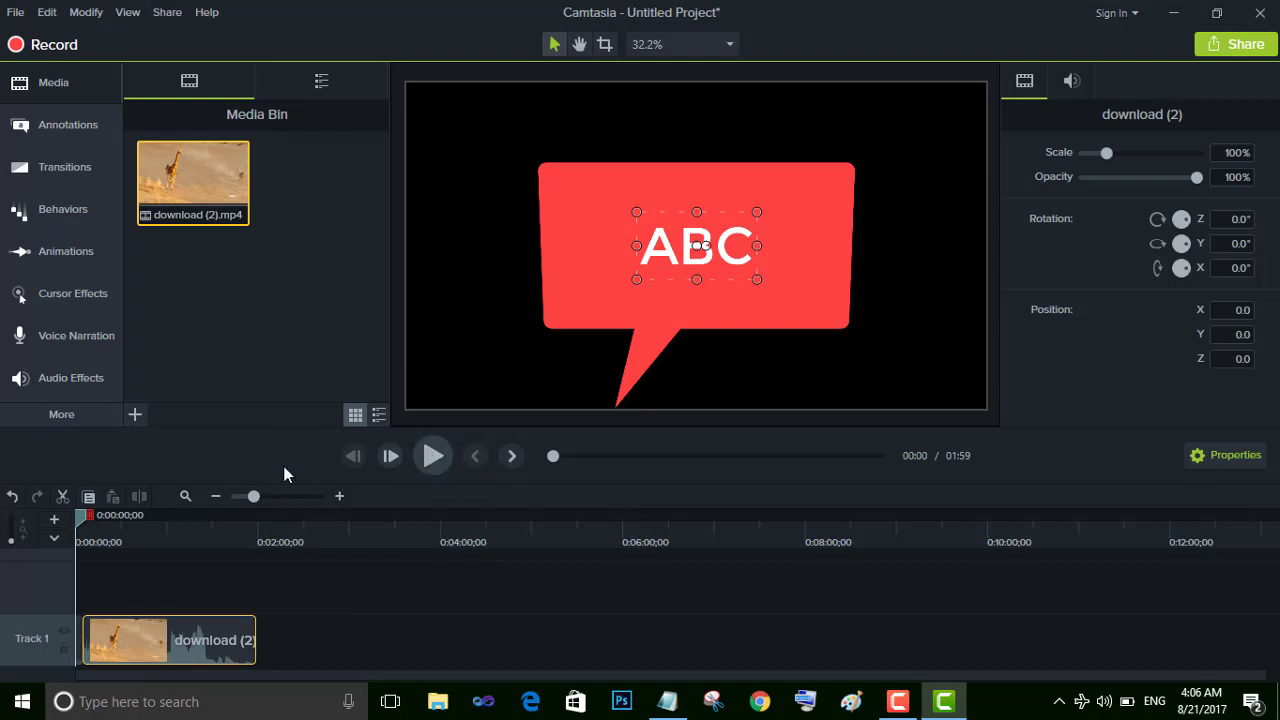
- Enlarge the download (2) clip to fill the whole canvas, at about 482% scale, and preview its playback
left_click(431, 456)
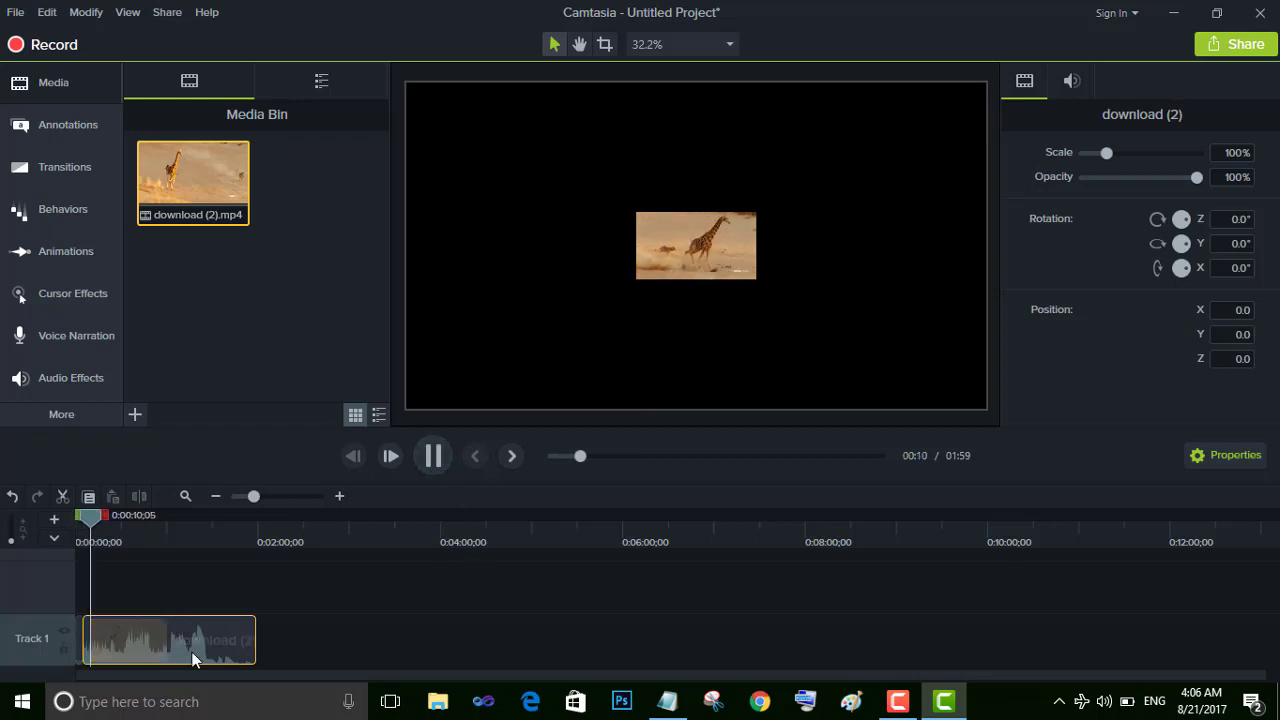
left_click(432, 458)
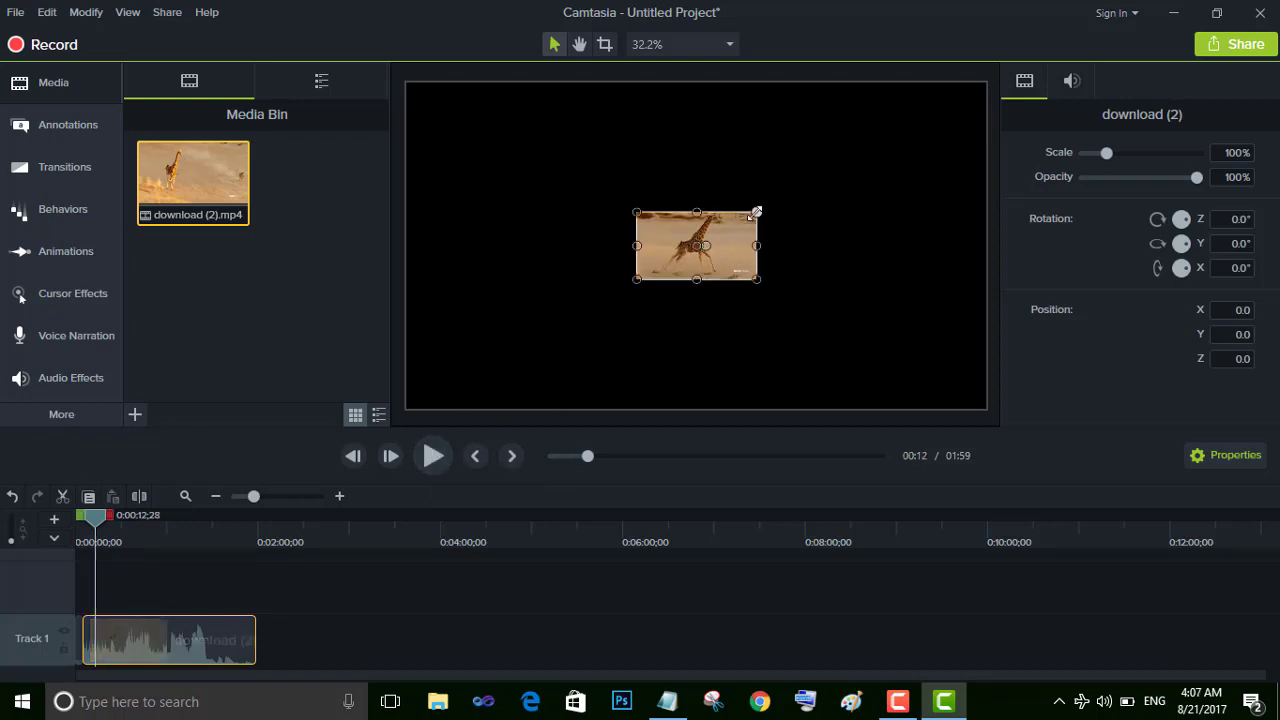
left_click_drag(757, 212, 973, 80)
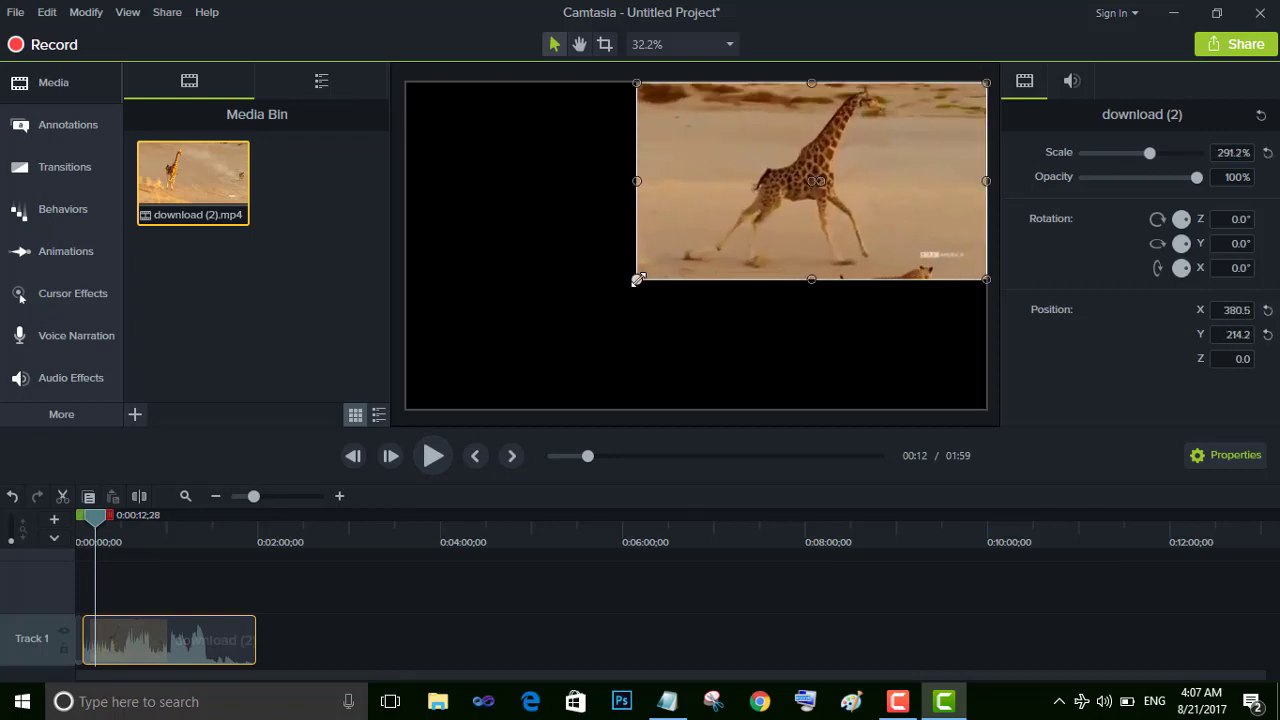
left_click_drag(637, 280, 472, 407)
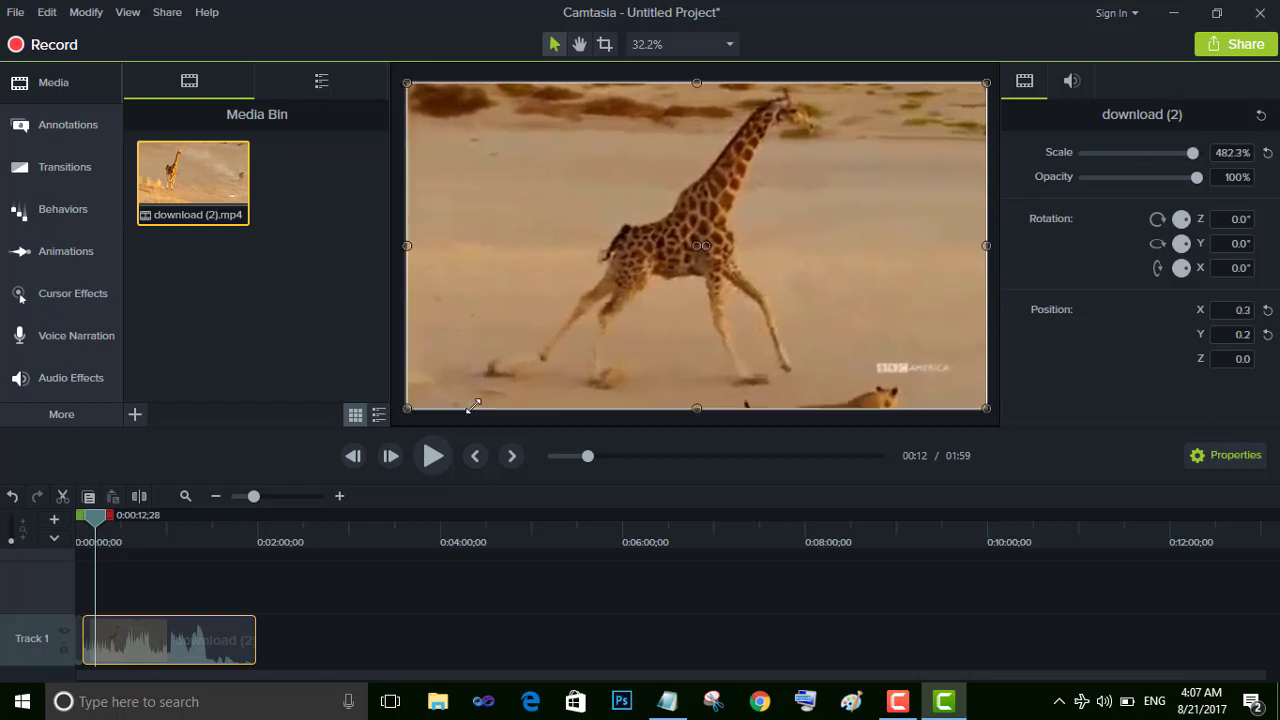
left_click(434, 456)
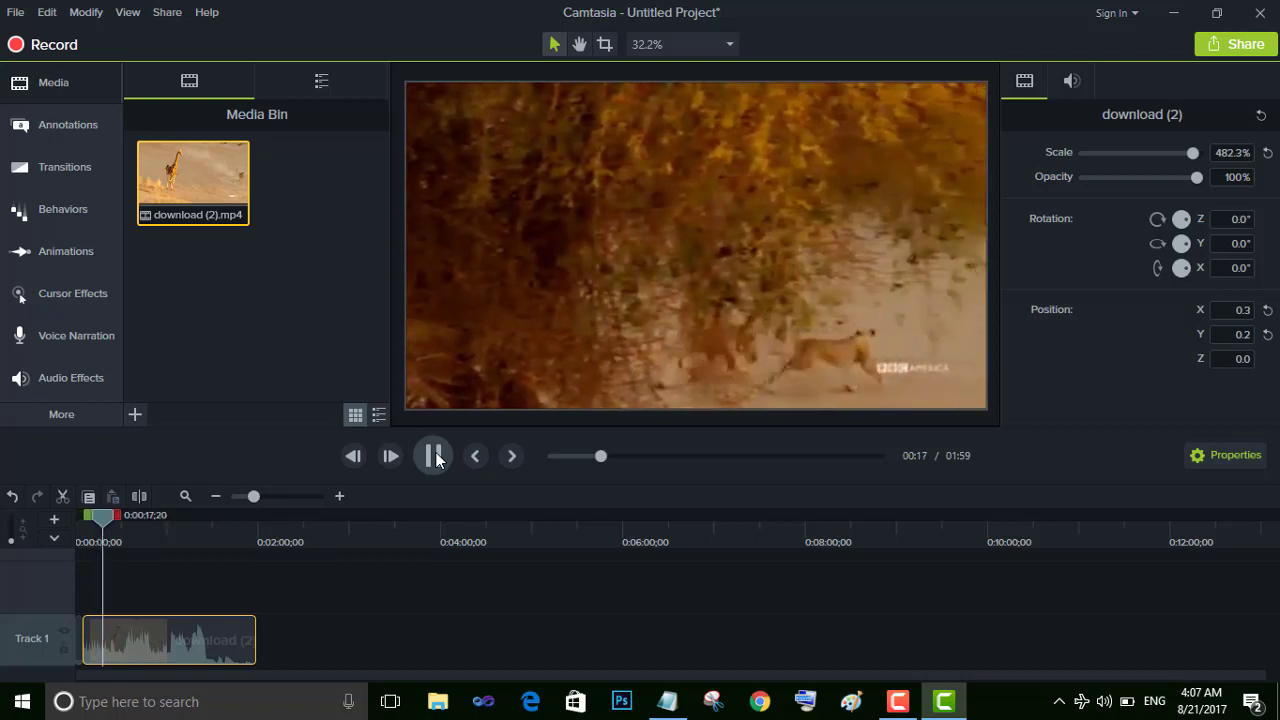
left_click(434, 456)
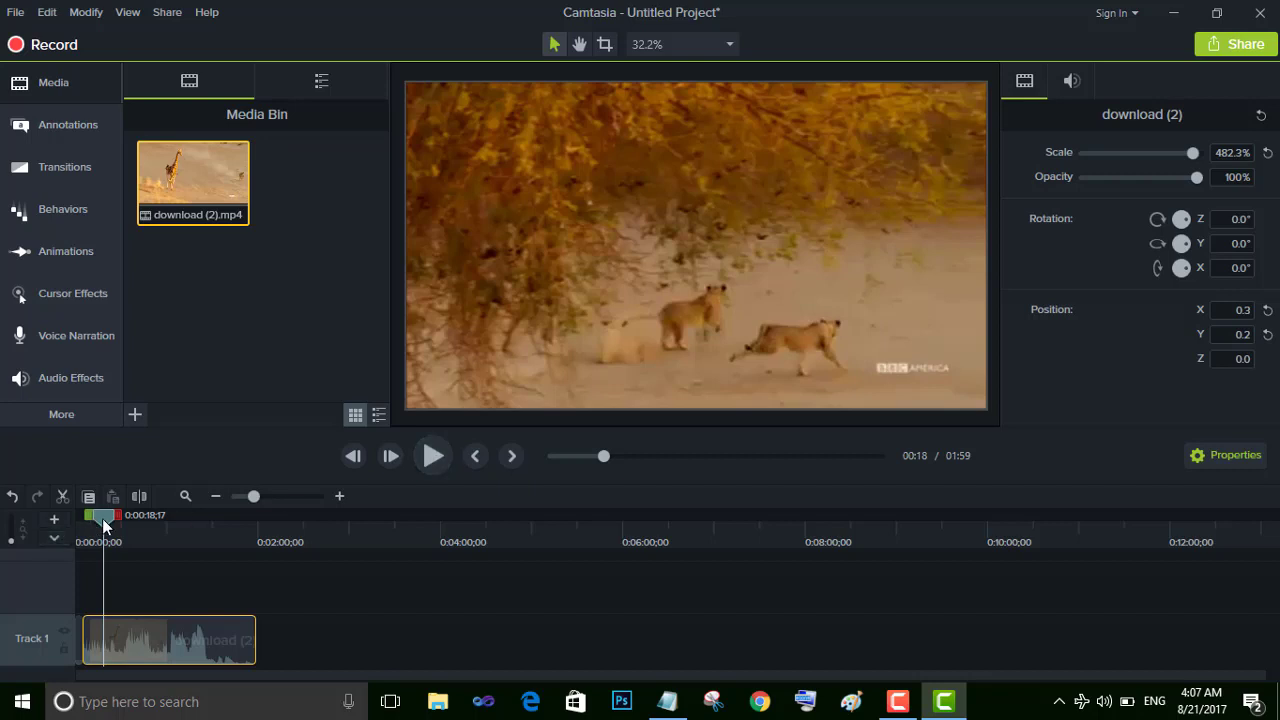
- Add the orange text arrow callout over the video at about 1:33 on the timeline
left_click_drag(110, 525, 257, 570)
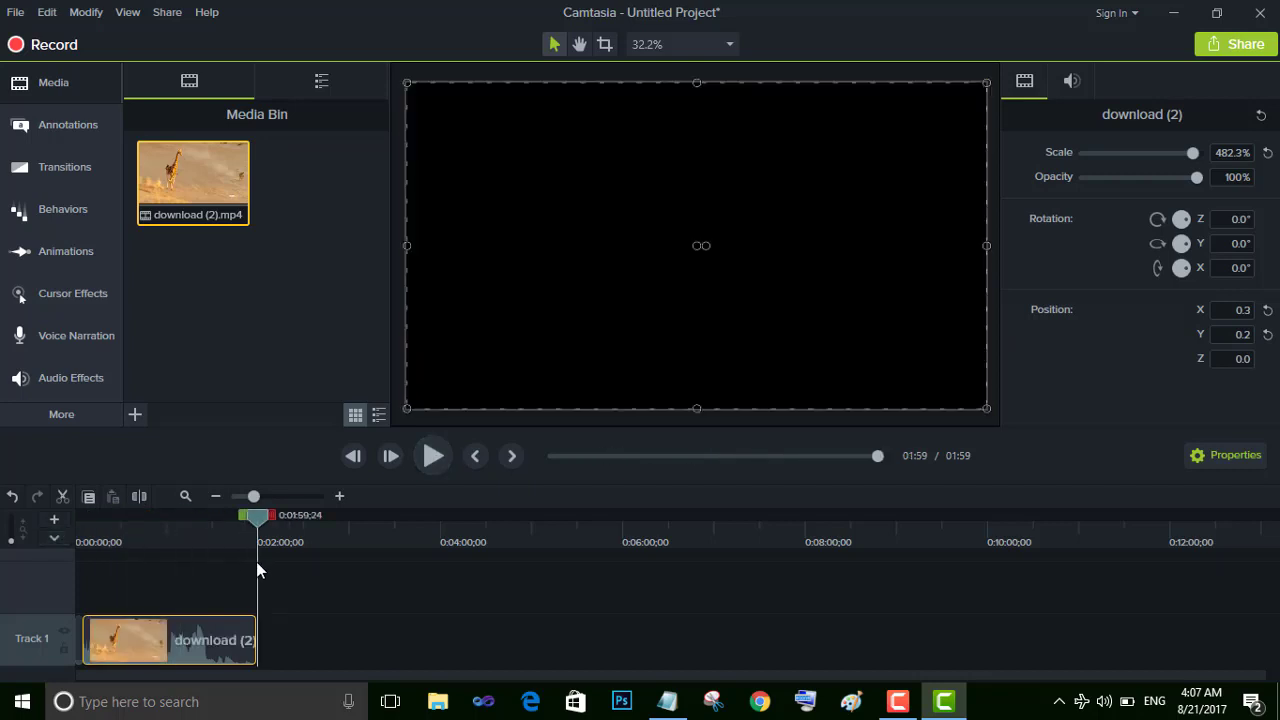
left_click(217, 548)
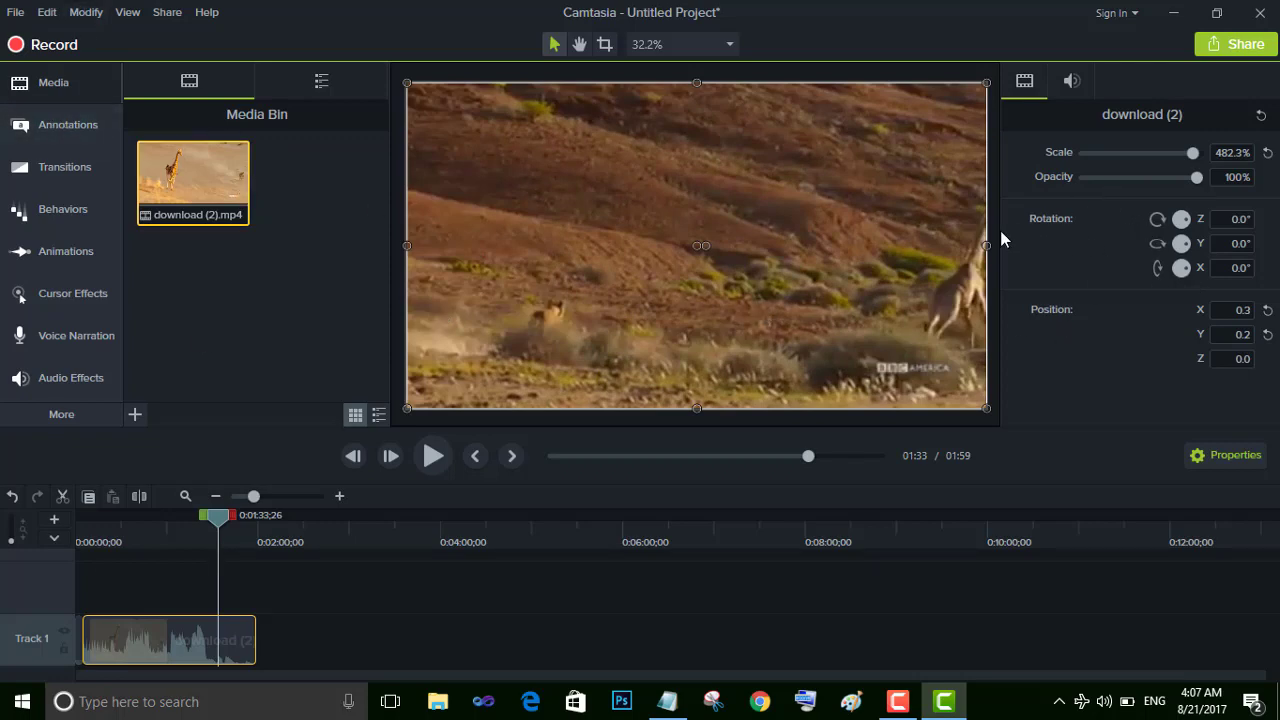
double_click(76, 132)
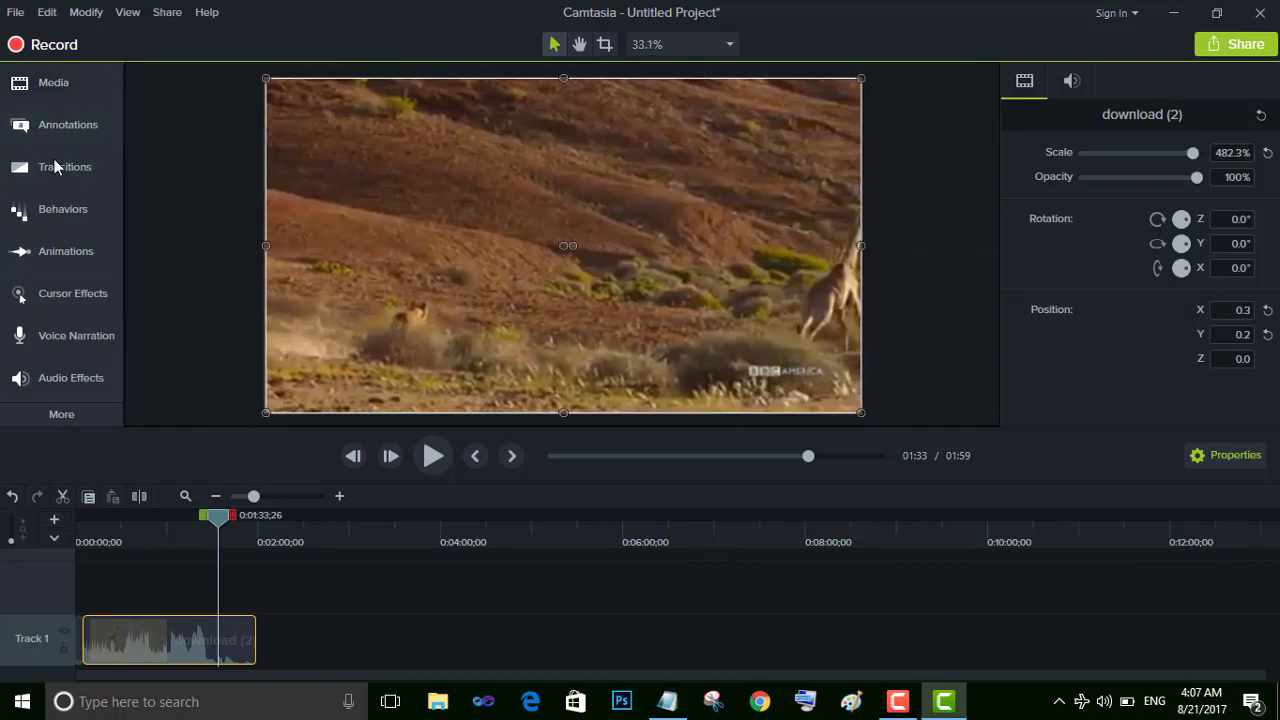
left_click(54, 94)
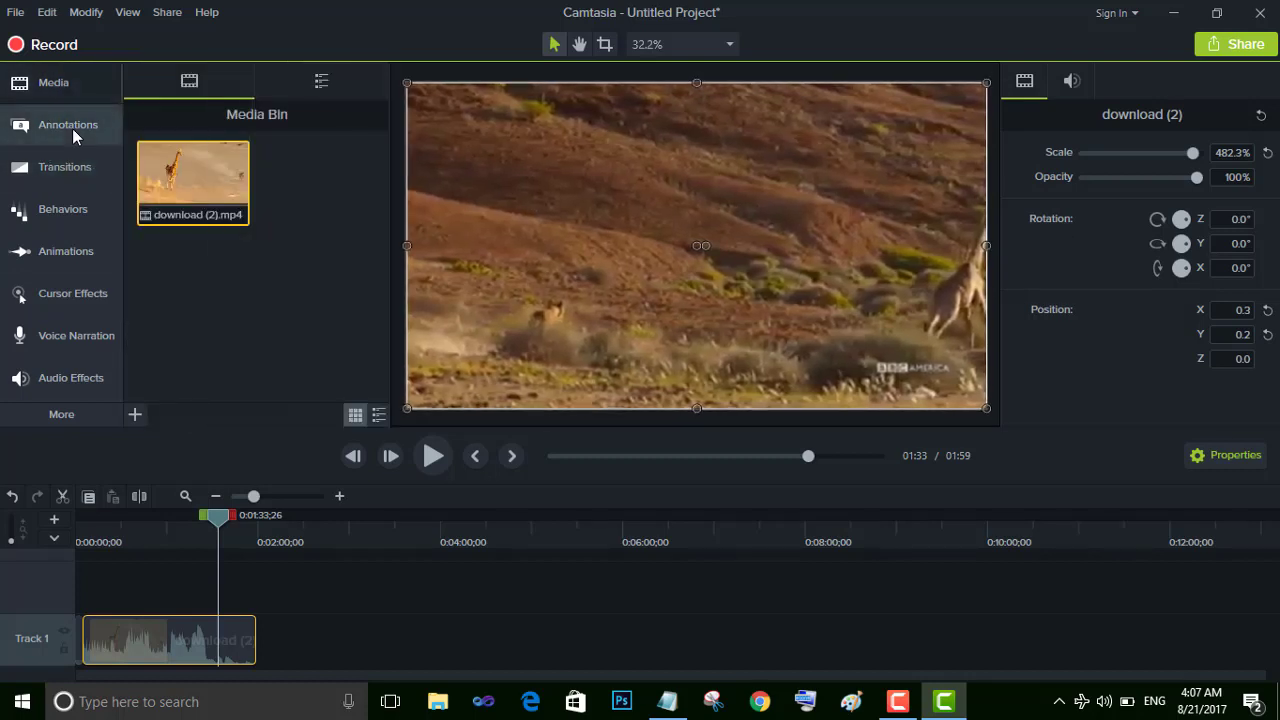
left_click(70, 127)
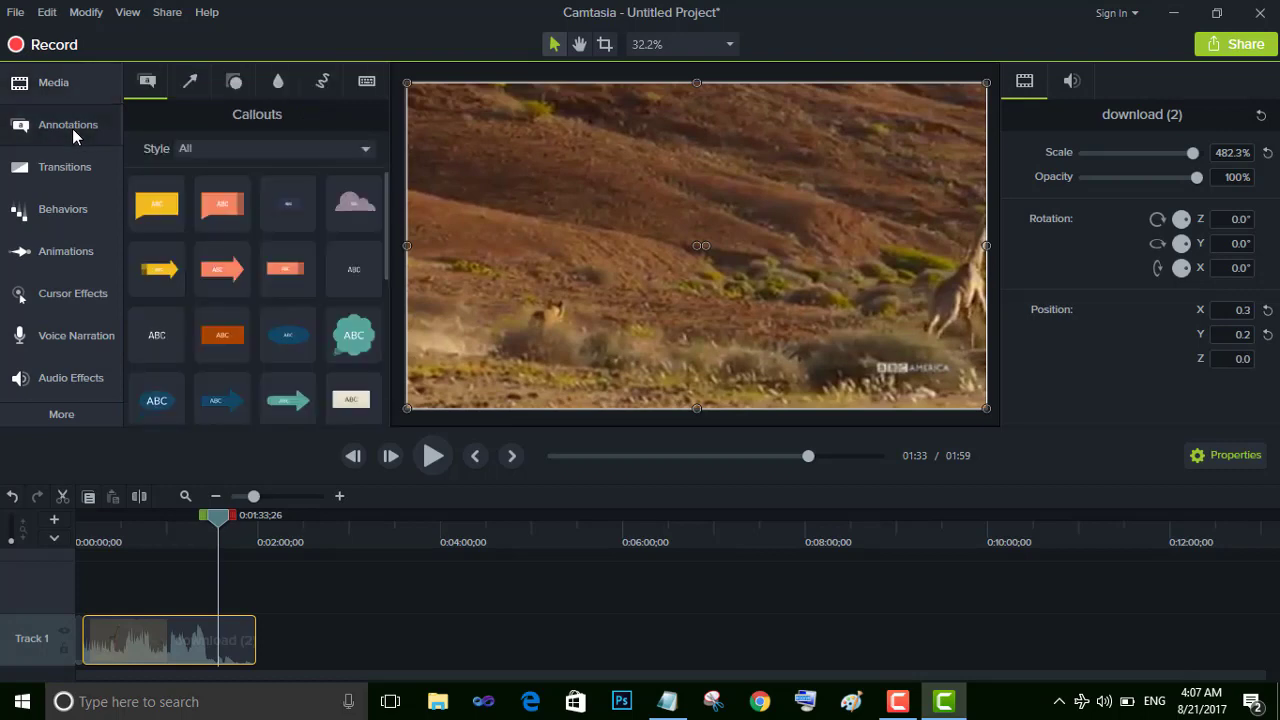
double_click(248, 271)
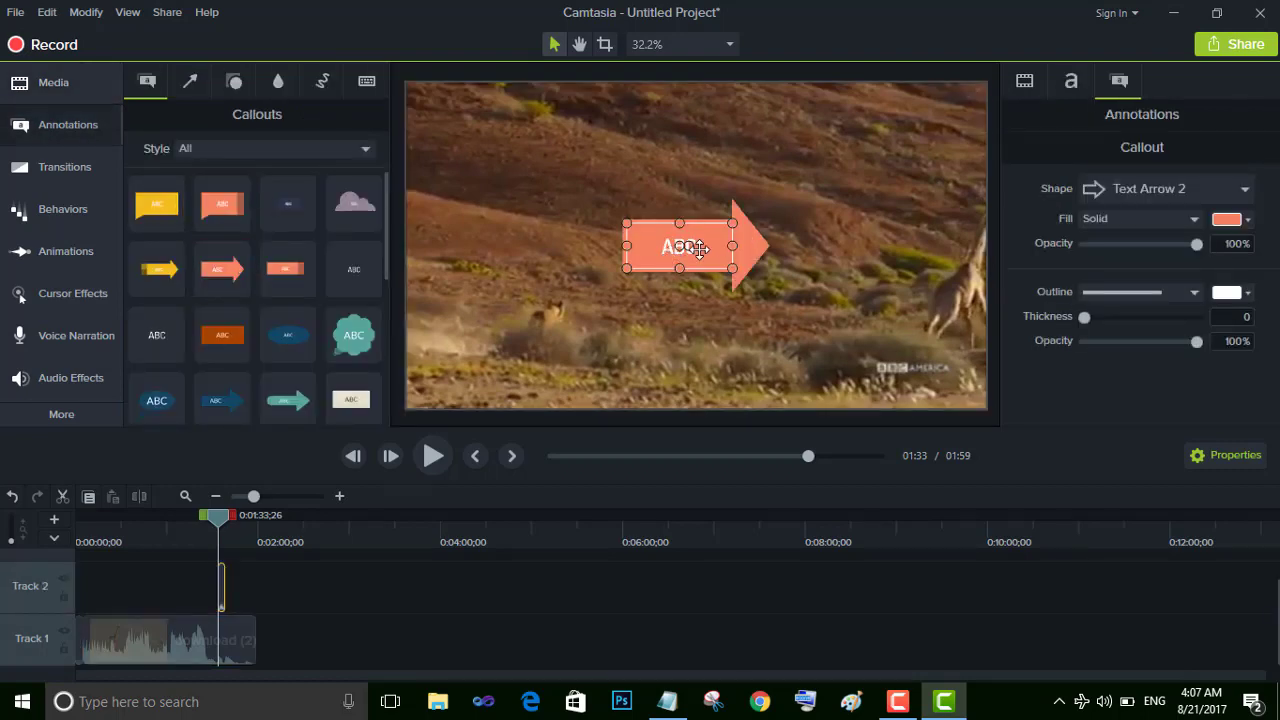